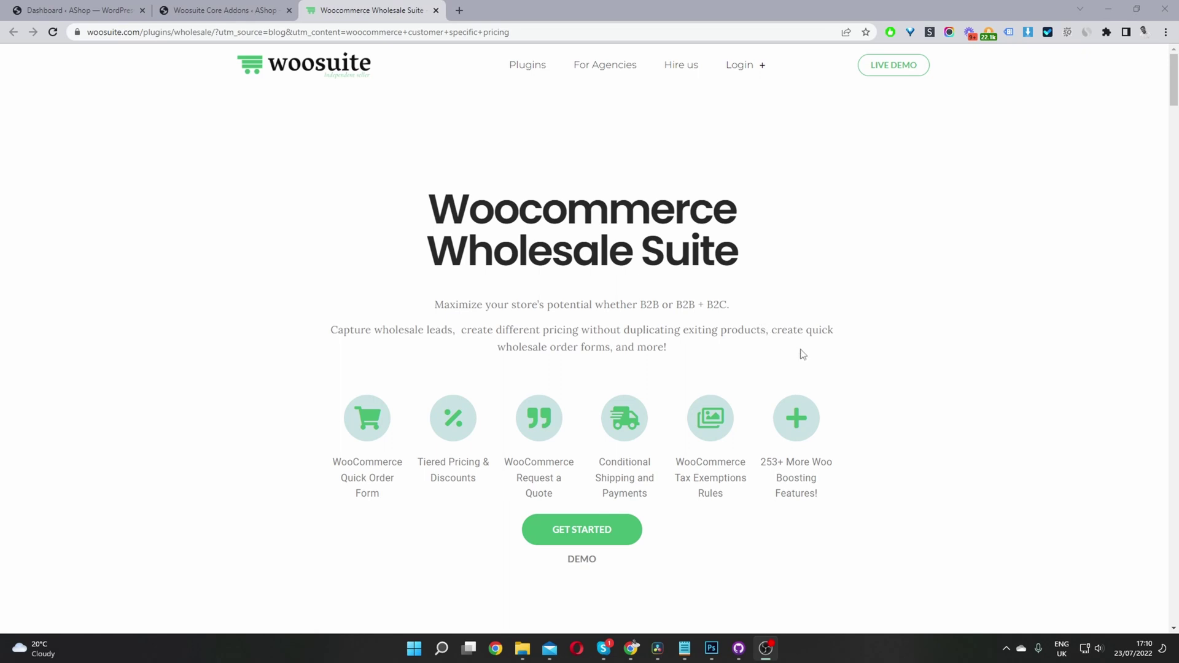
From the WordPress admin Dashboard, go to Woosuite > Addons to see the addon list.
left_click(924, 281)
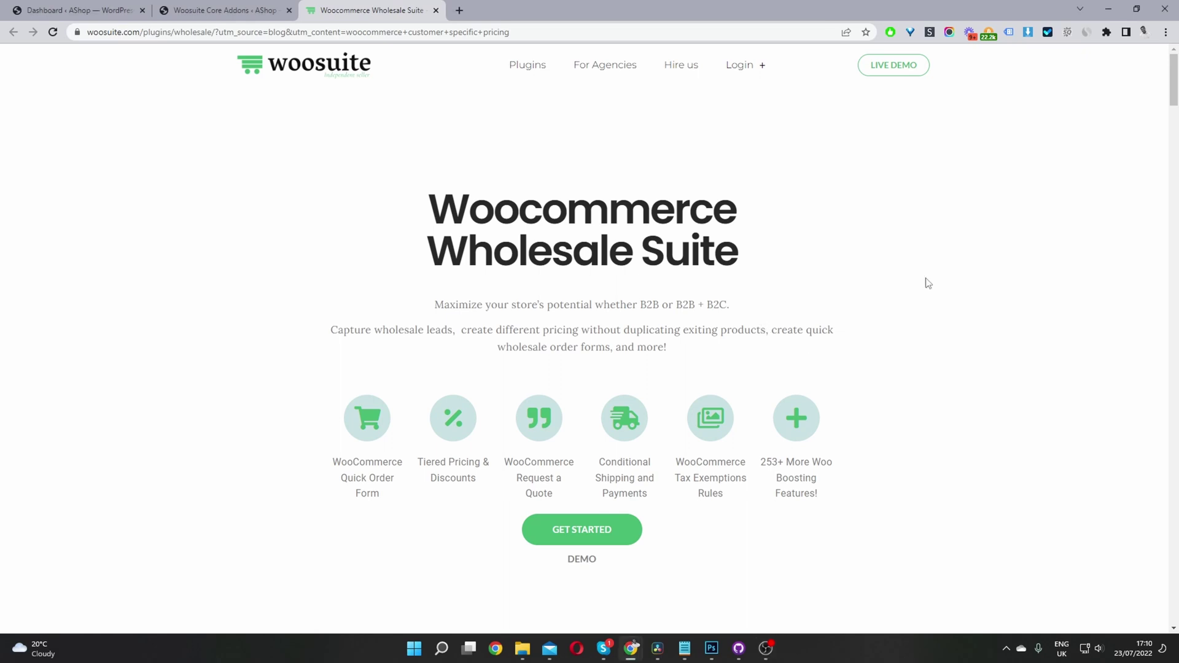
left_click(15, 8)
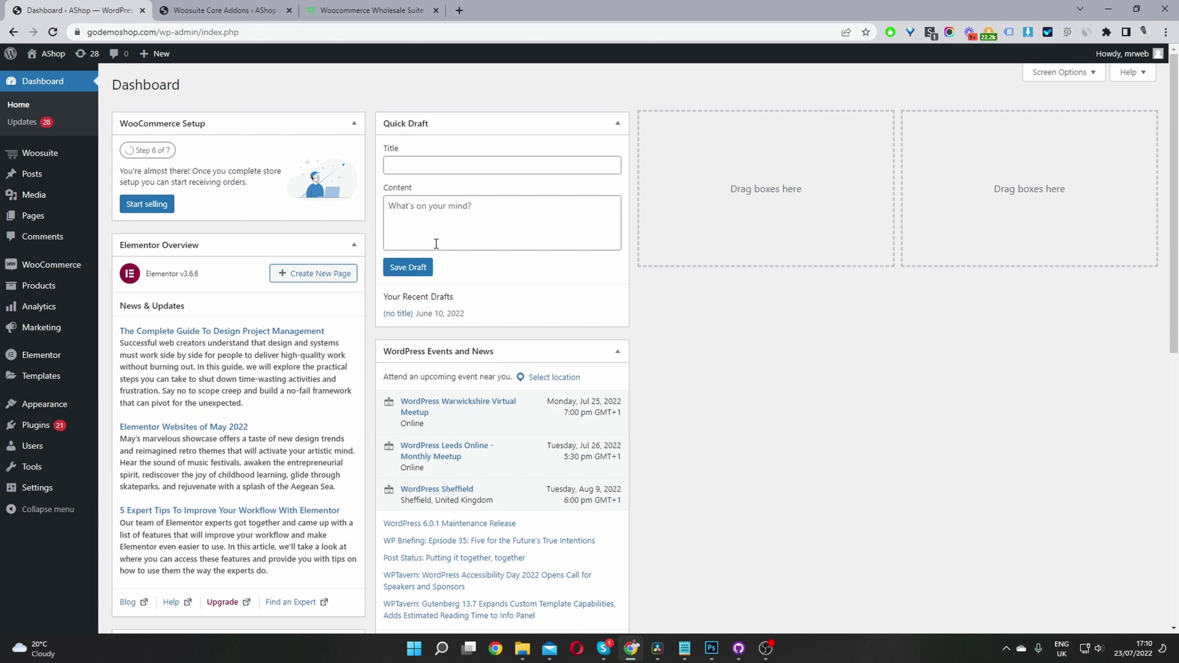
mouse_move(73, 439)
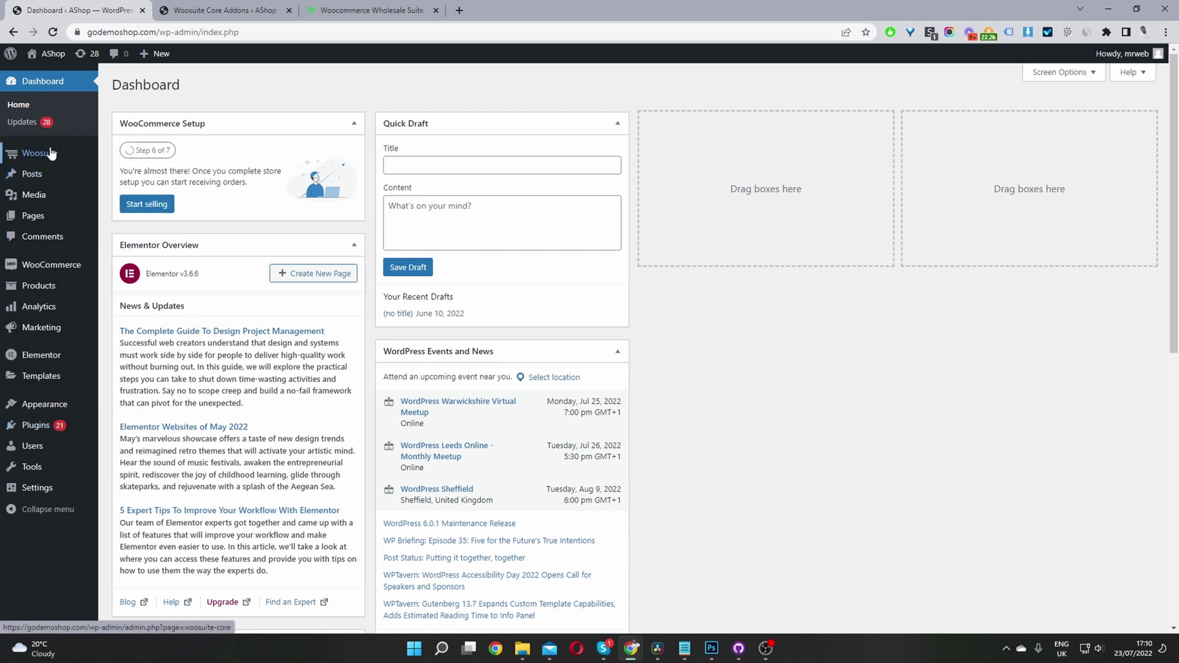
mouse_move(72, 155)
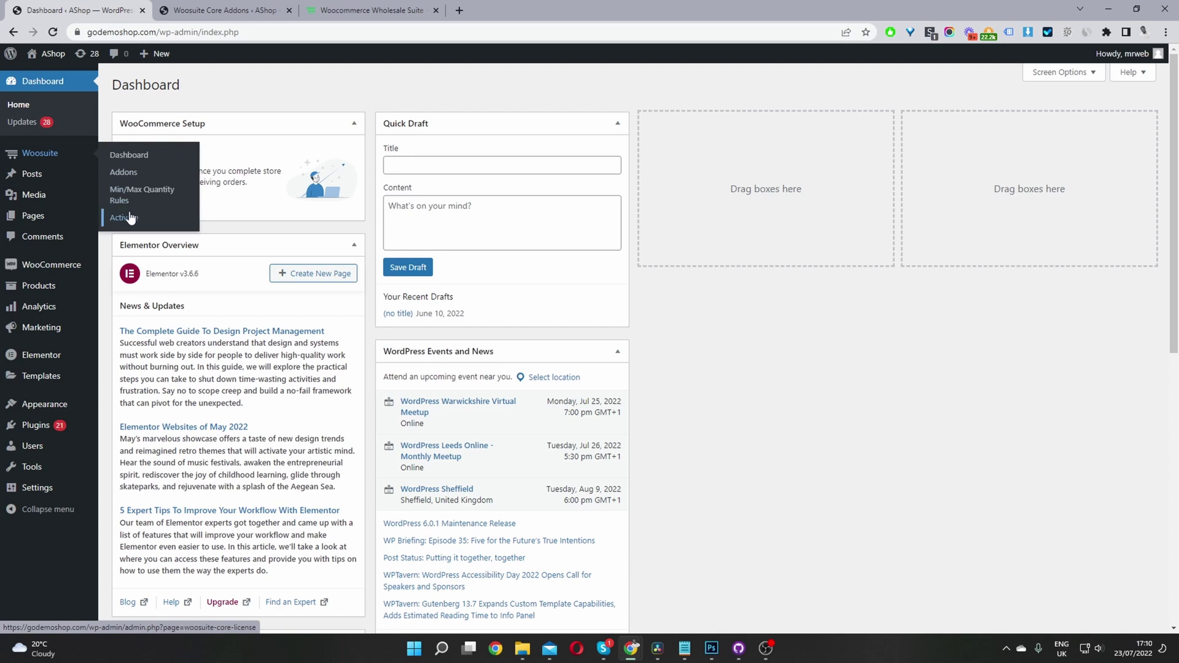
left_click(247, 12)
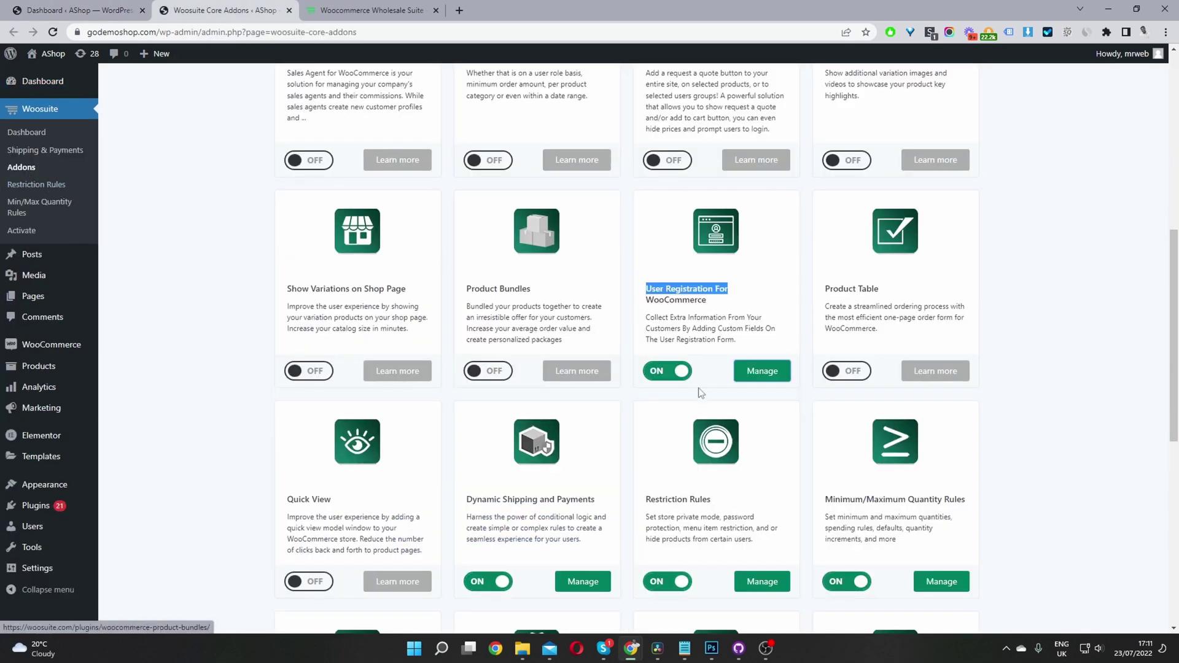
Switch on Wholesale Pricing for WooCommerce and WooCommerce Wholesale PRO, then open their settings.
scroll(712, 387, "up", 7)
scroll(722, 369, "down", 10)
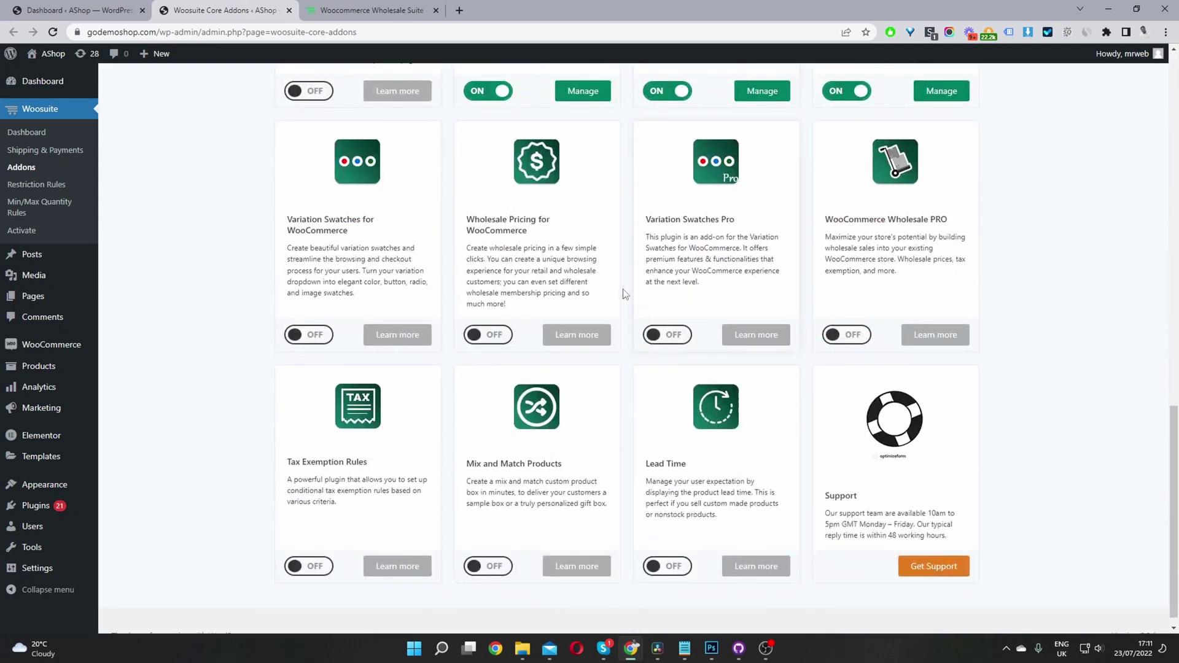
left_click(500, 335)
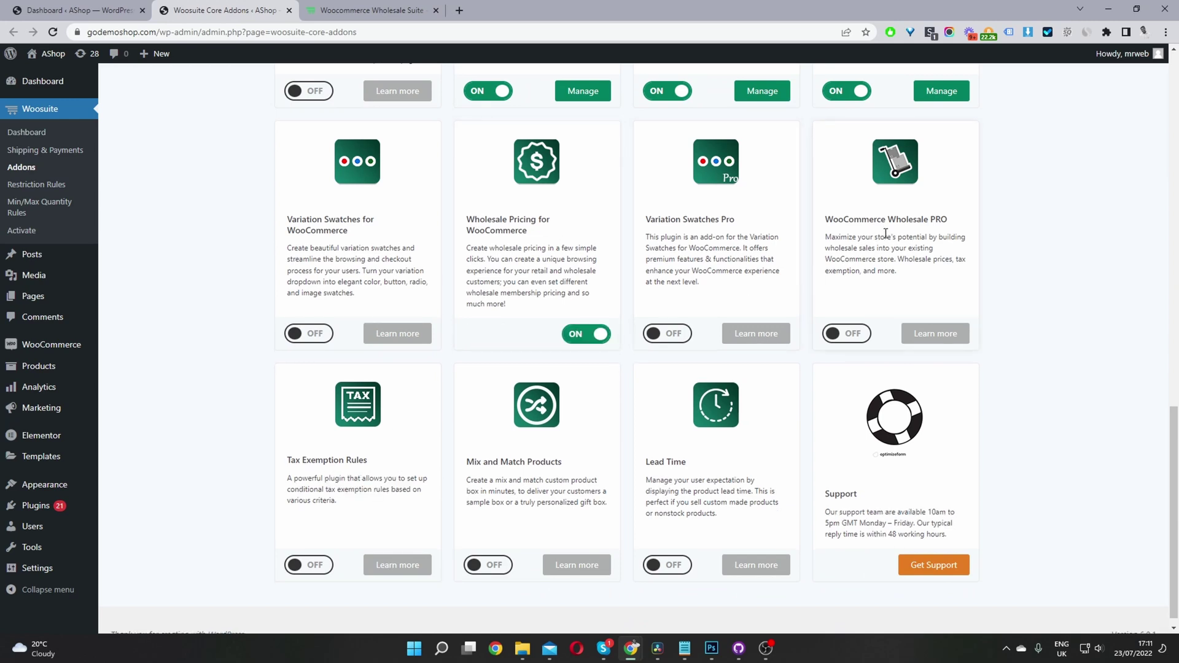
left_click(857, 341)
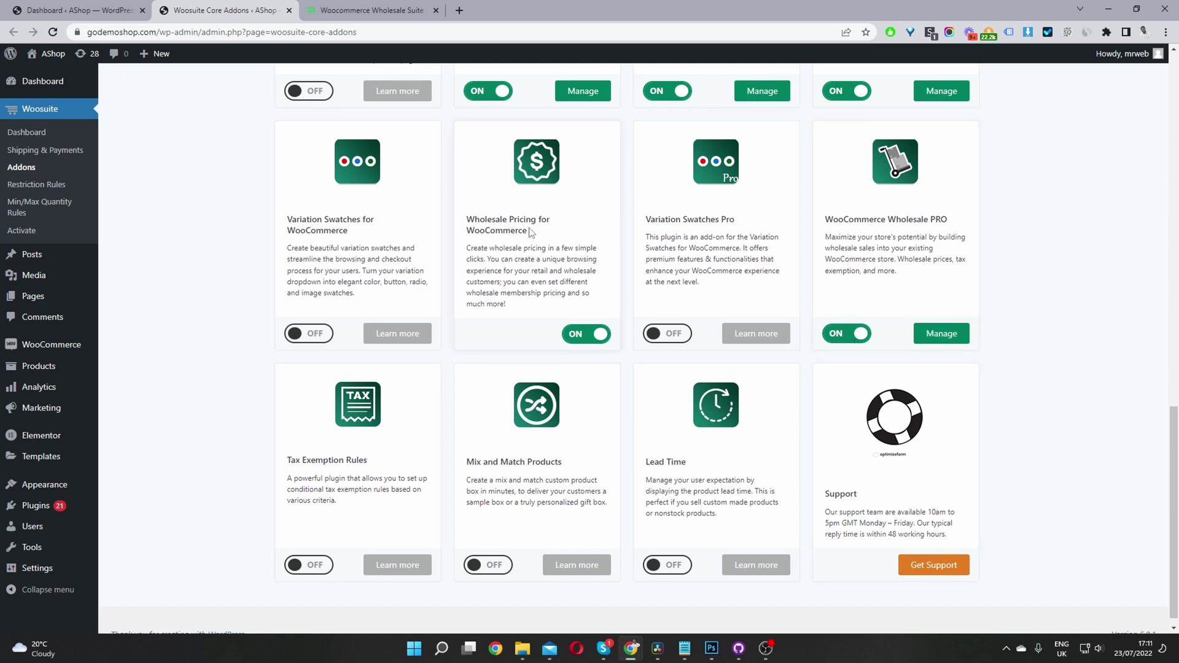
left_click(950, 335)
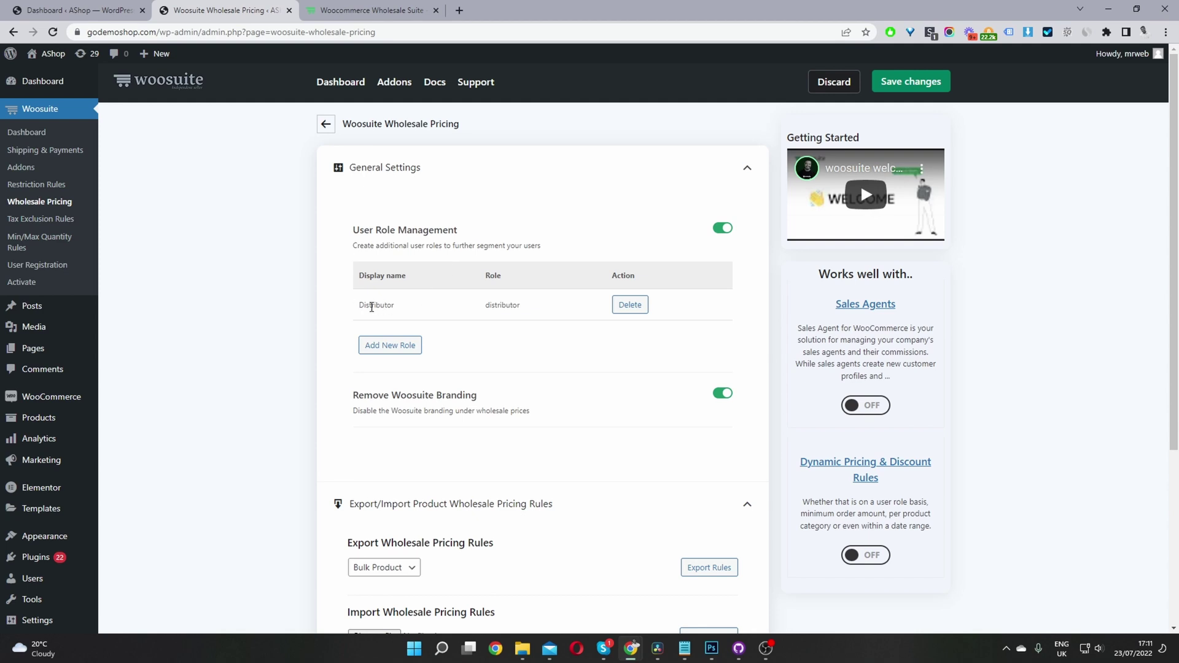
Start a new user role with the role identifier wholesale-vip.
left_click_drag(372, 307, 437, 321)
left_click(387, 344)
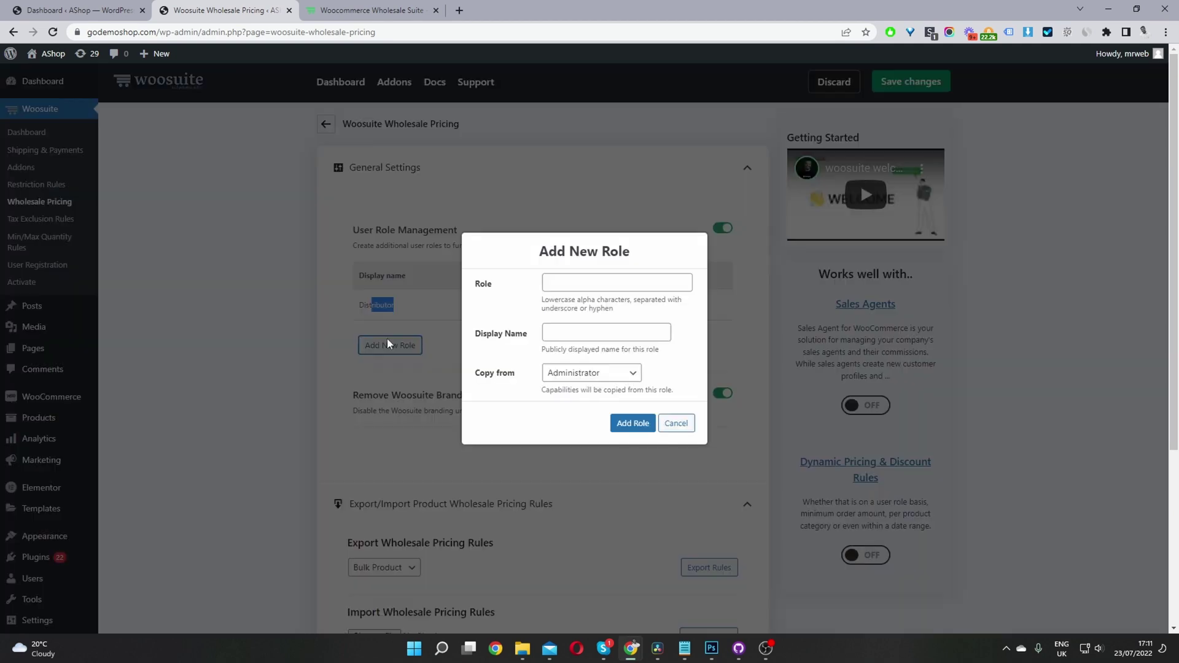
left_click(603, 283)
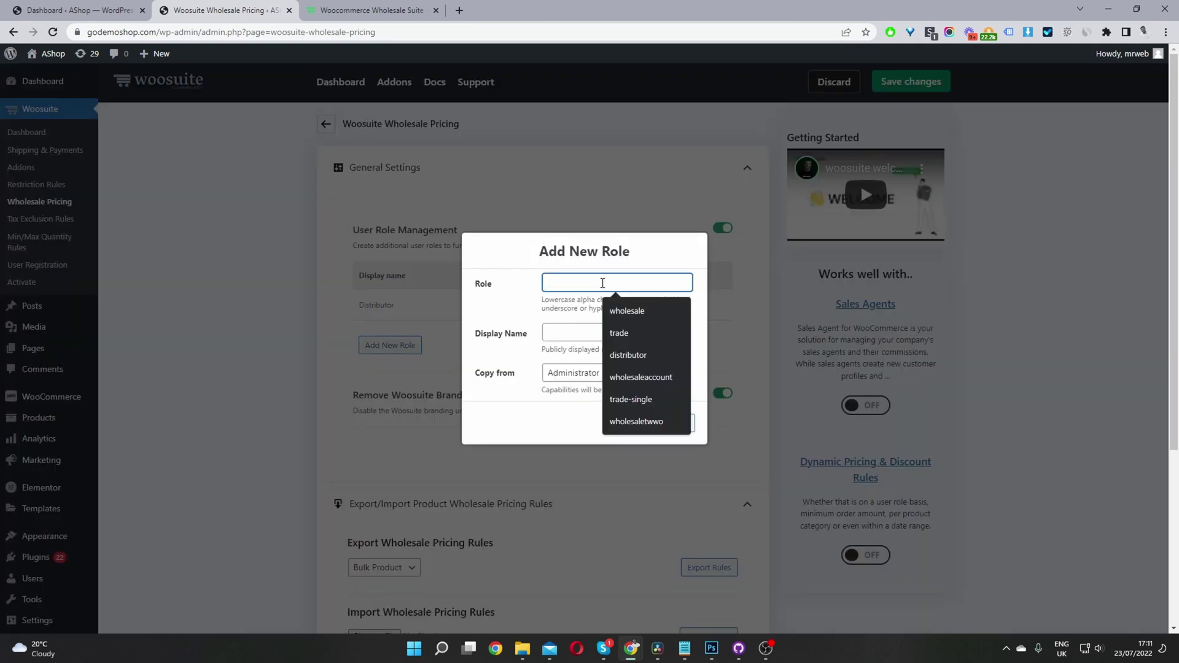
left_click(626, 303)
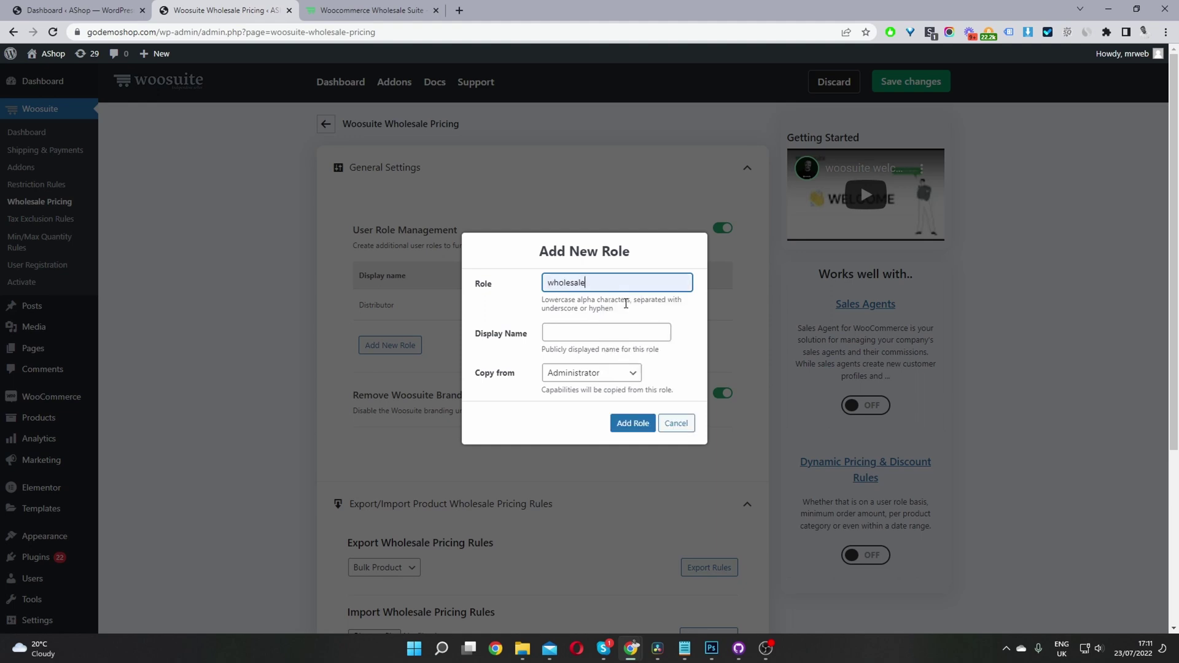
type("-vip")
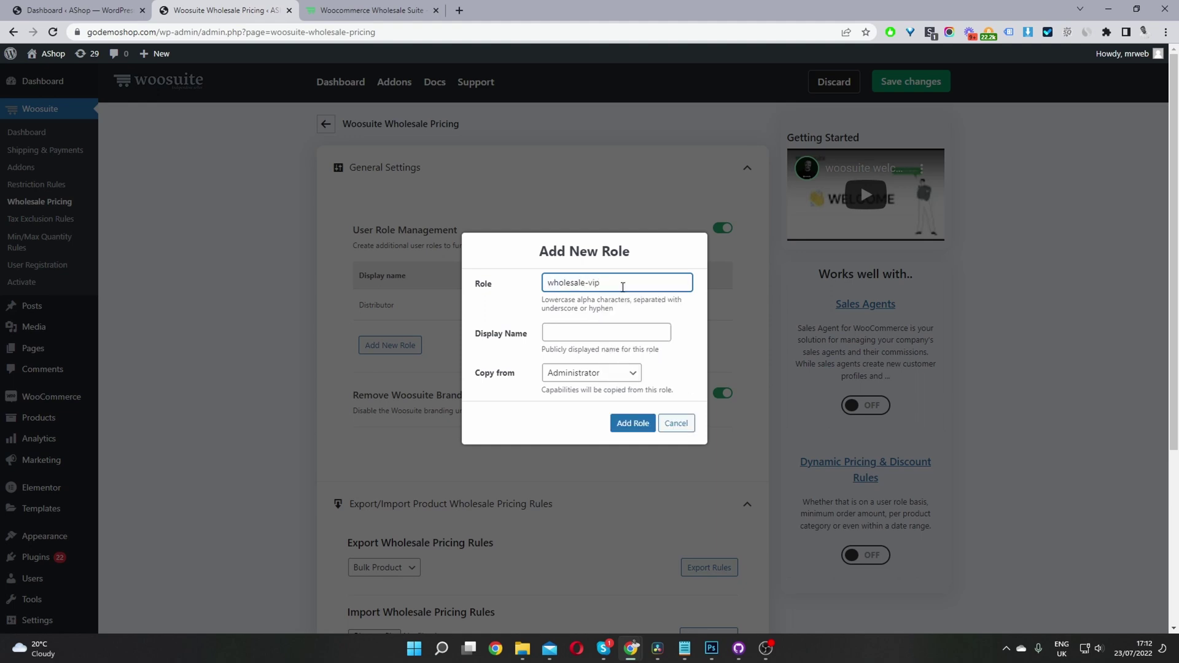
left_click_drag(624, 284, 551, 278)
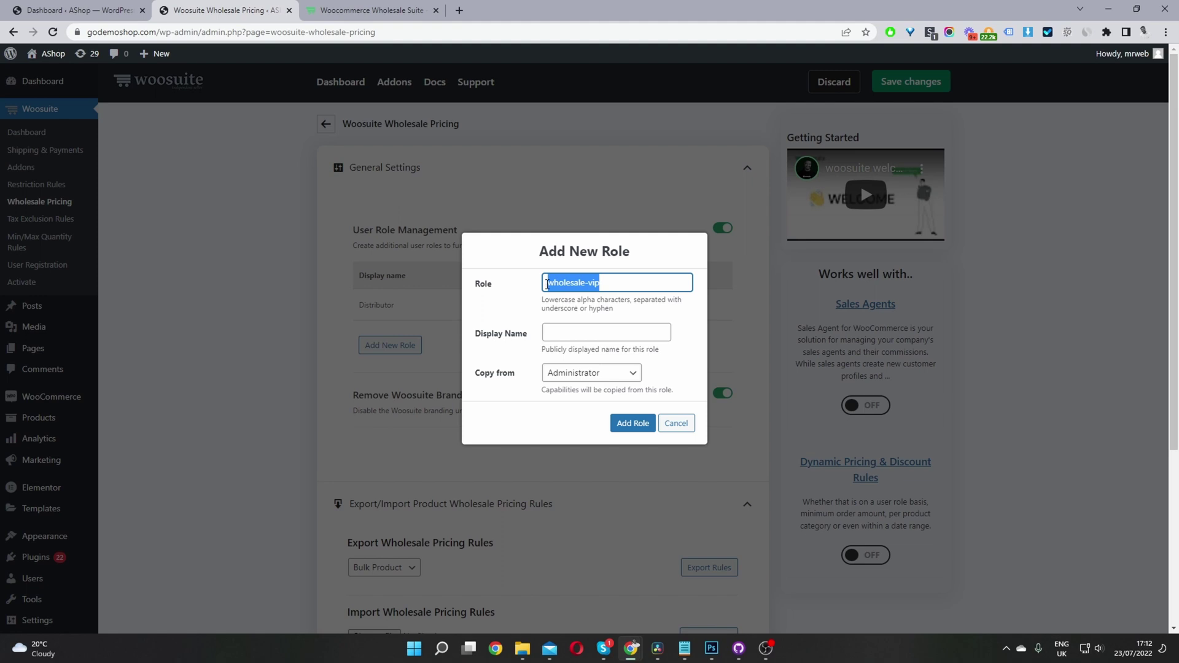
left_click(617, 314)
left_click_drag(617, 314, 541, 301)
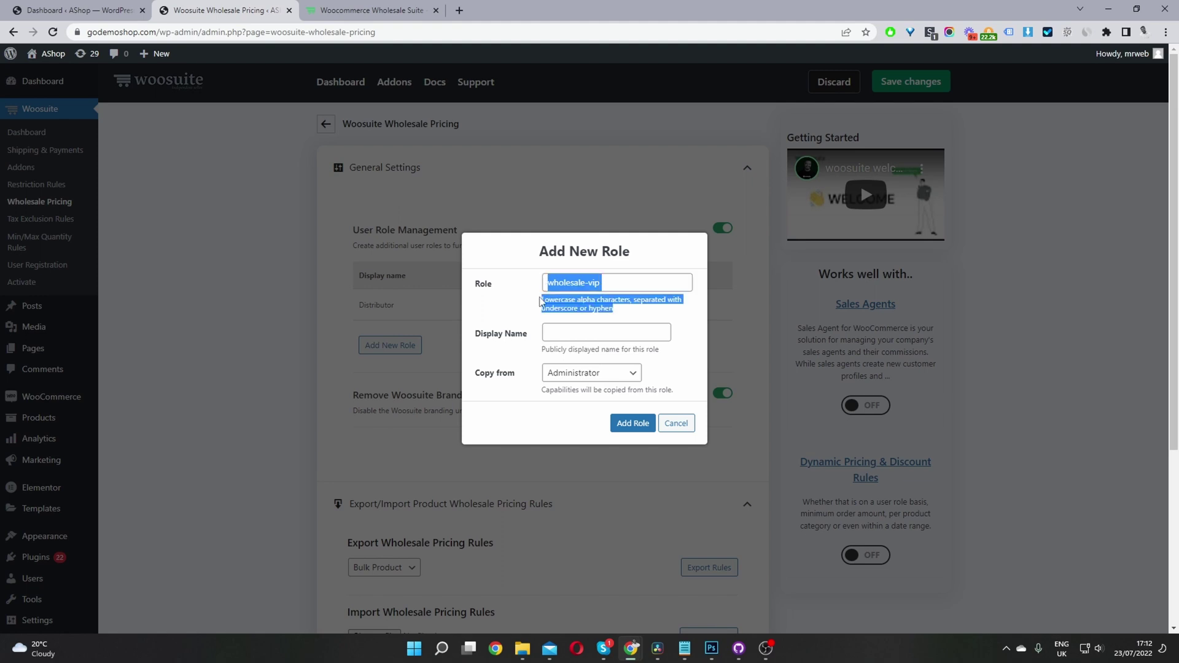
Give it the display name Wholesale VIP, copy Customer capabilities, and add the role.
left_click(543, 330)
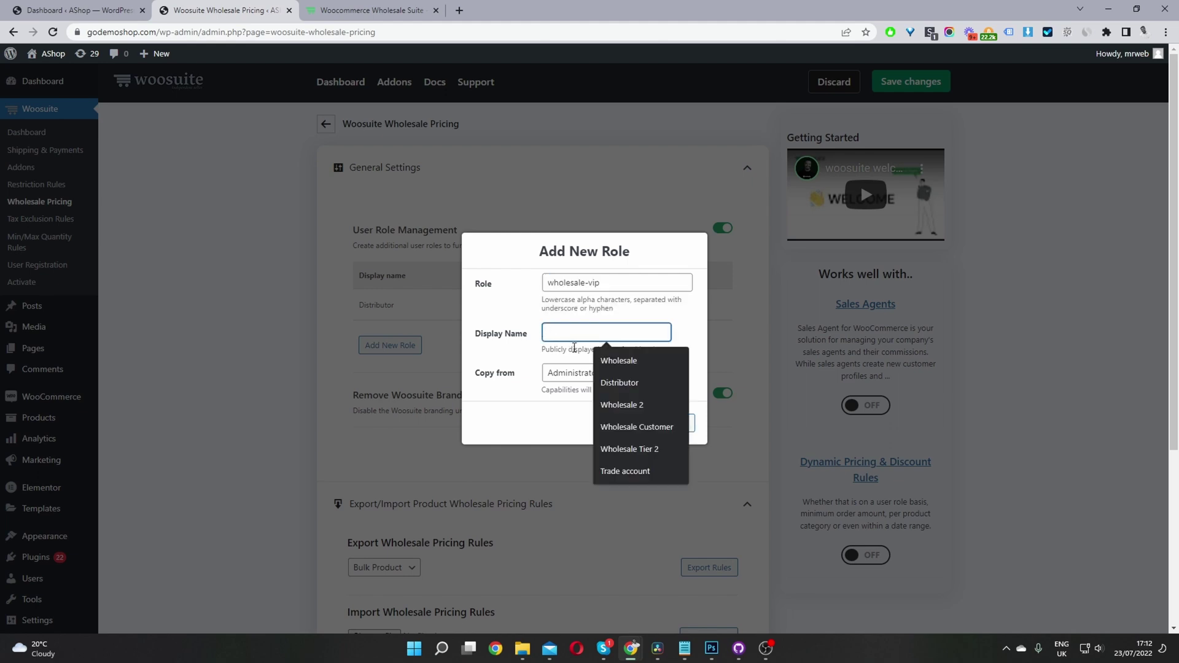
left_click(617, 360)
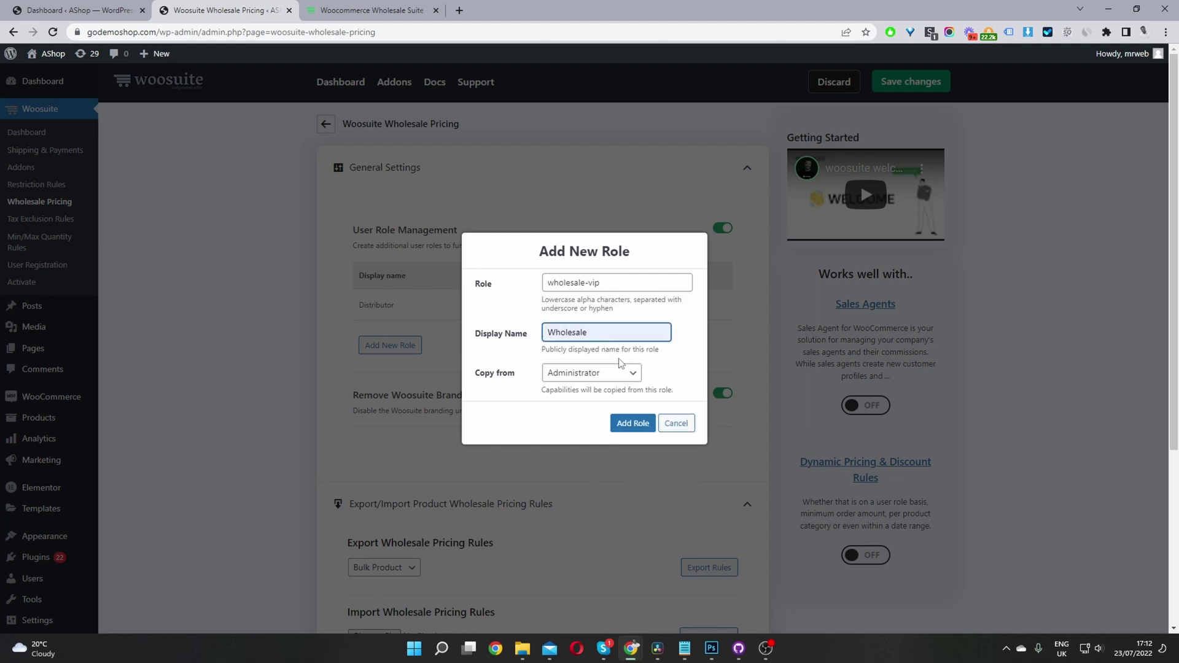
type("Vi")
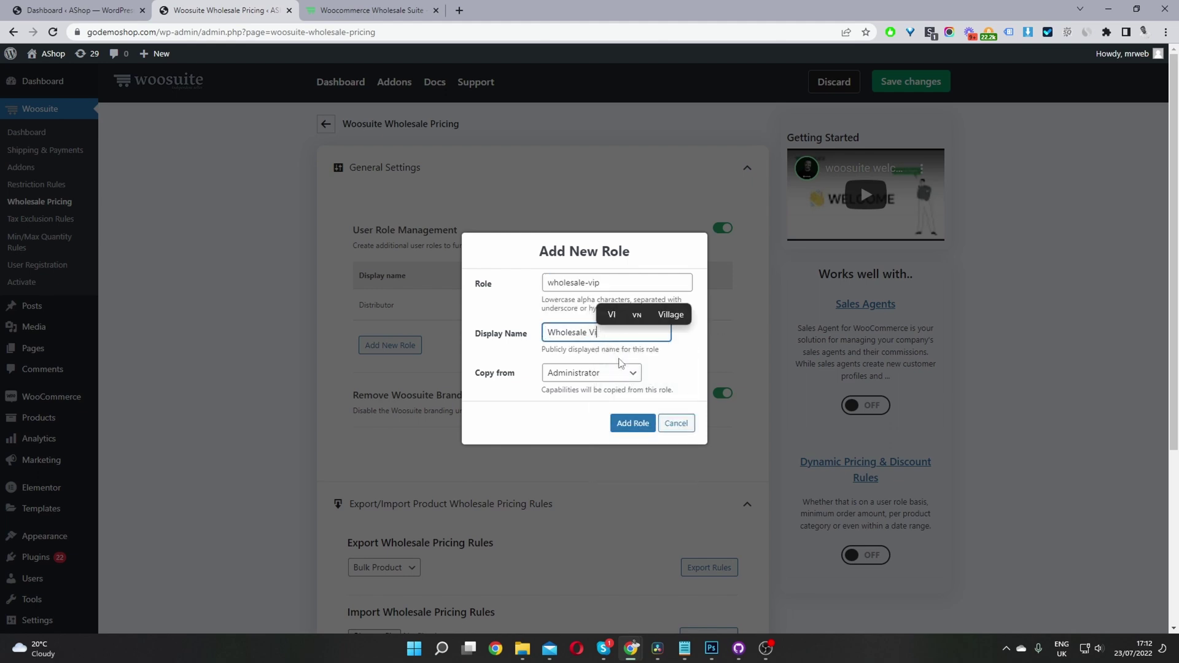
key("BackSpace")
type("IP")
left_click(608, 373)
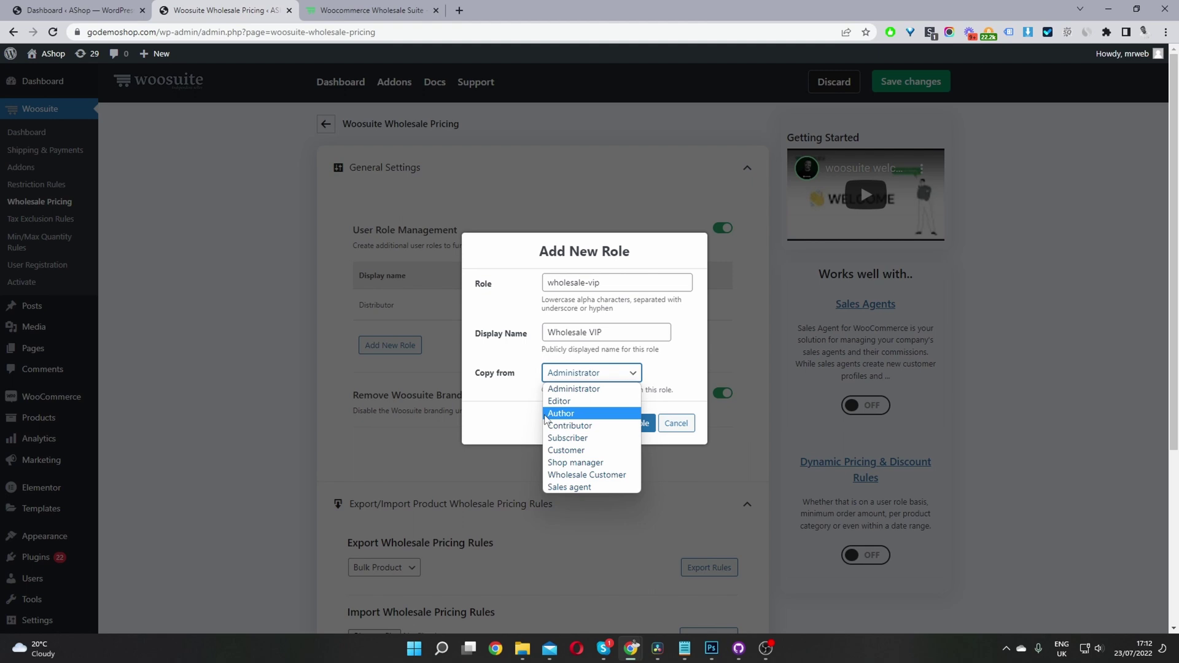
left_click(559, 451)
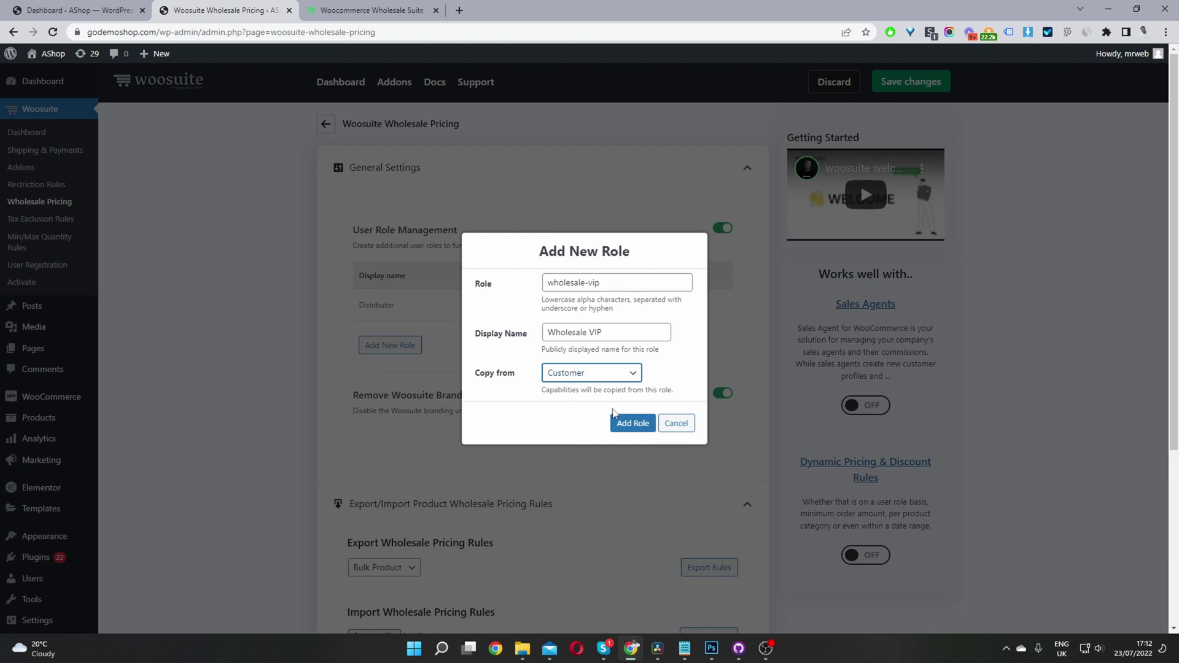
left_click(628, 425)
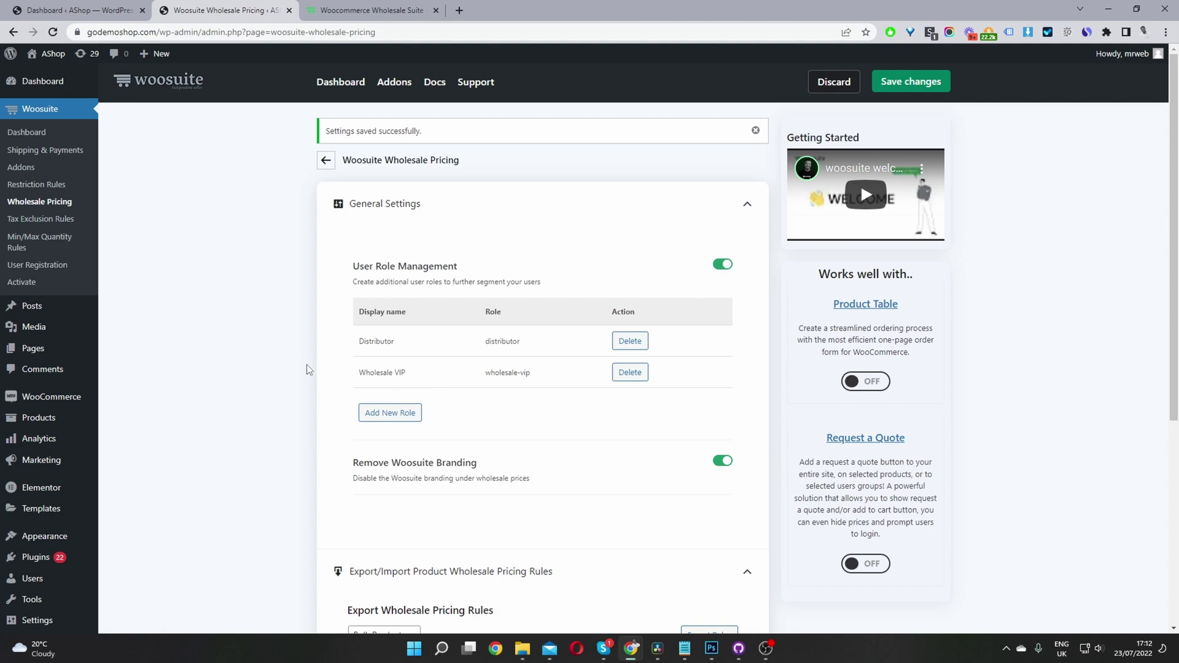
Go to Products > All Products and open the Single product for editing.
mouse_move(67, 554)
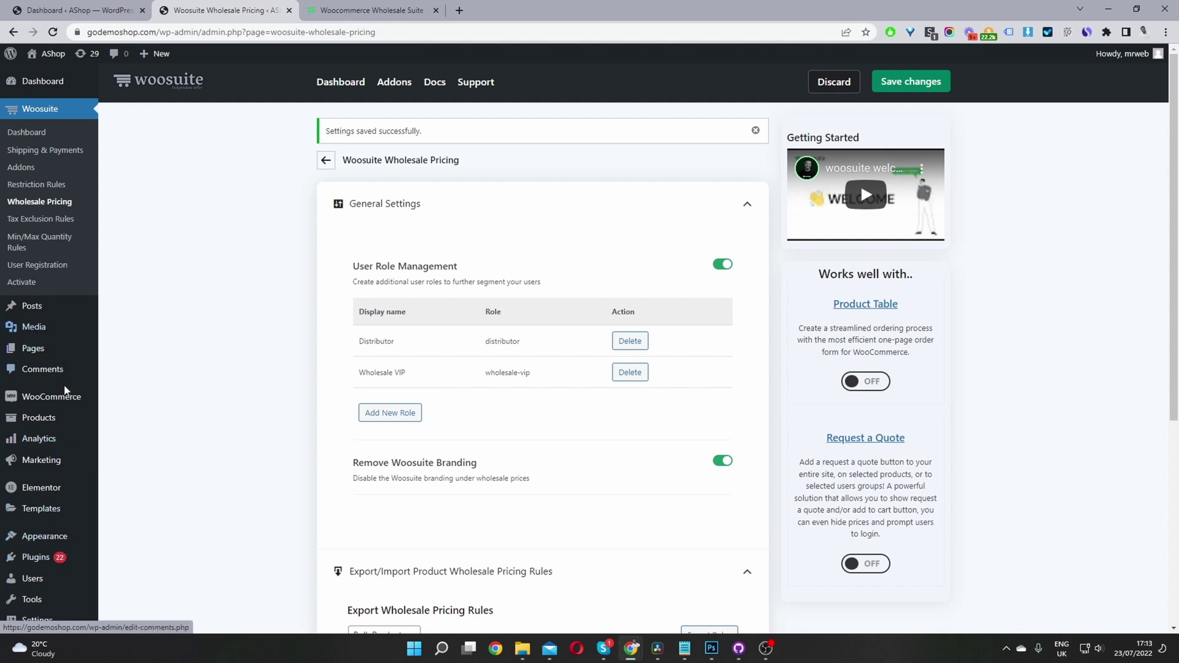
mouse_move(74, 418)
left_click(126, 424, "ctrl")
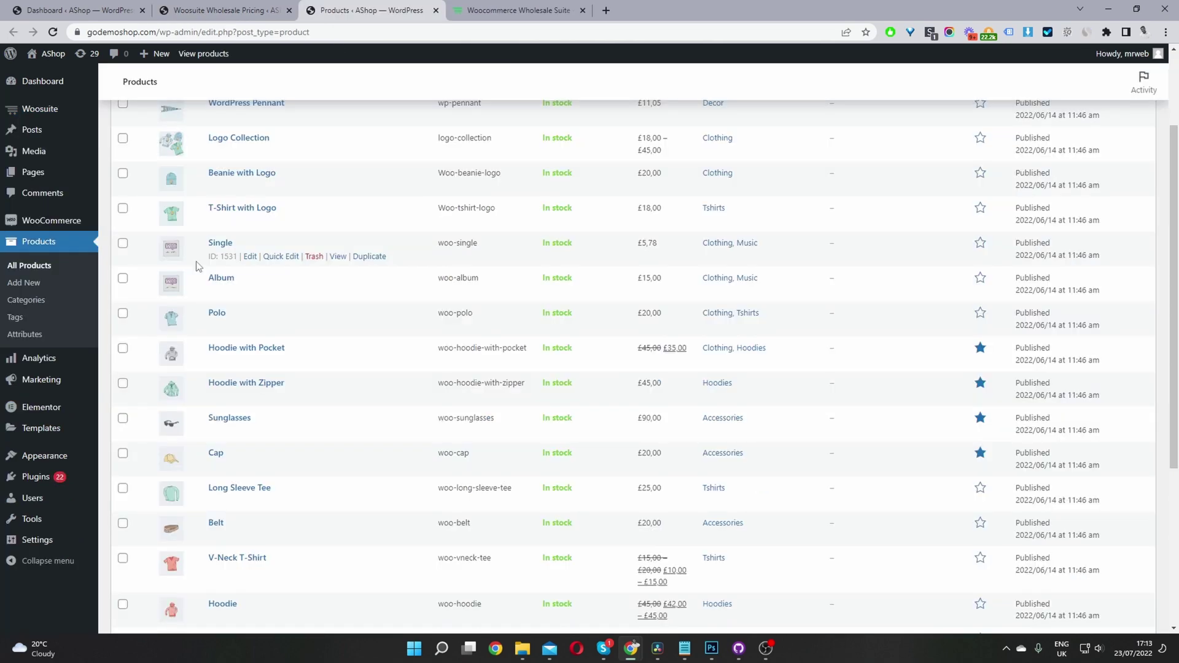
left_click(250, 257, "ctrl")
Limit Single's wholesale rule to the Wholesale VIP and Administrator roles.
left_click(510, 7)
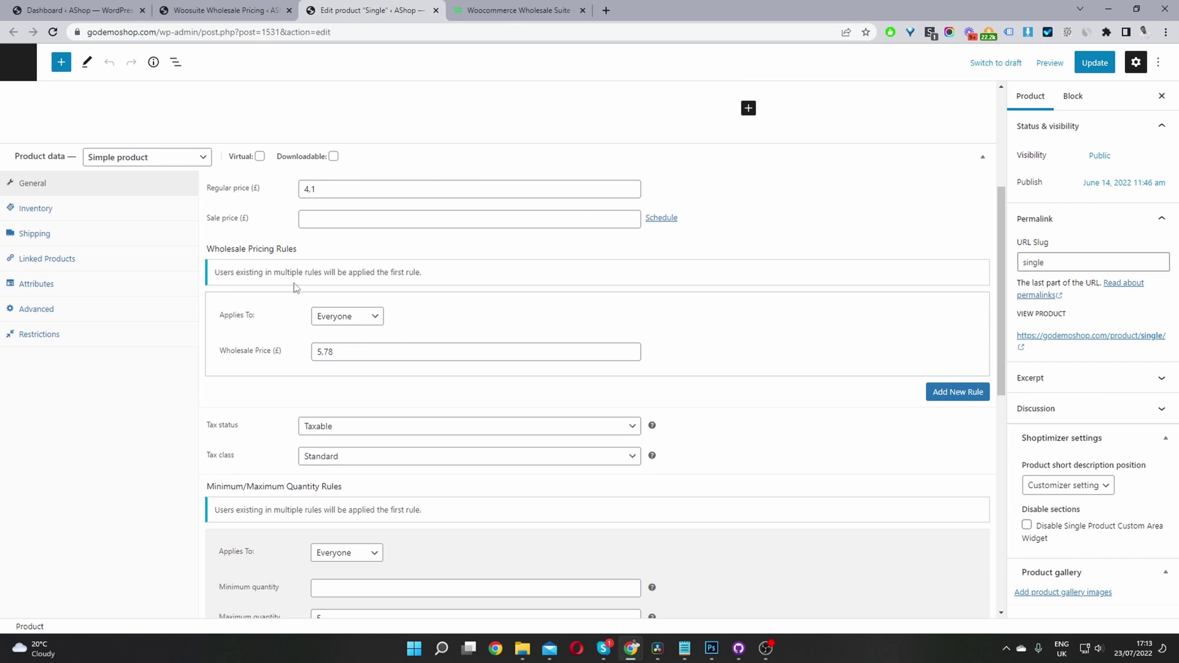
left_click(327, 323)
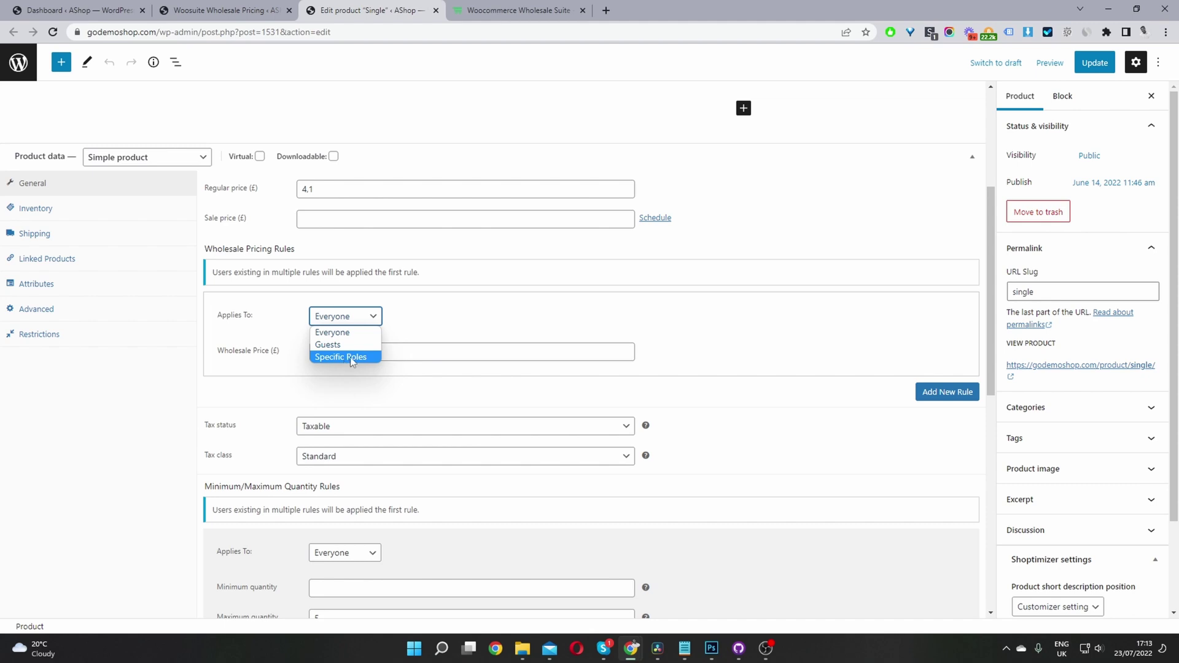
left_click(350, 356)
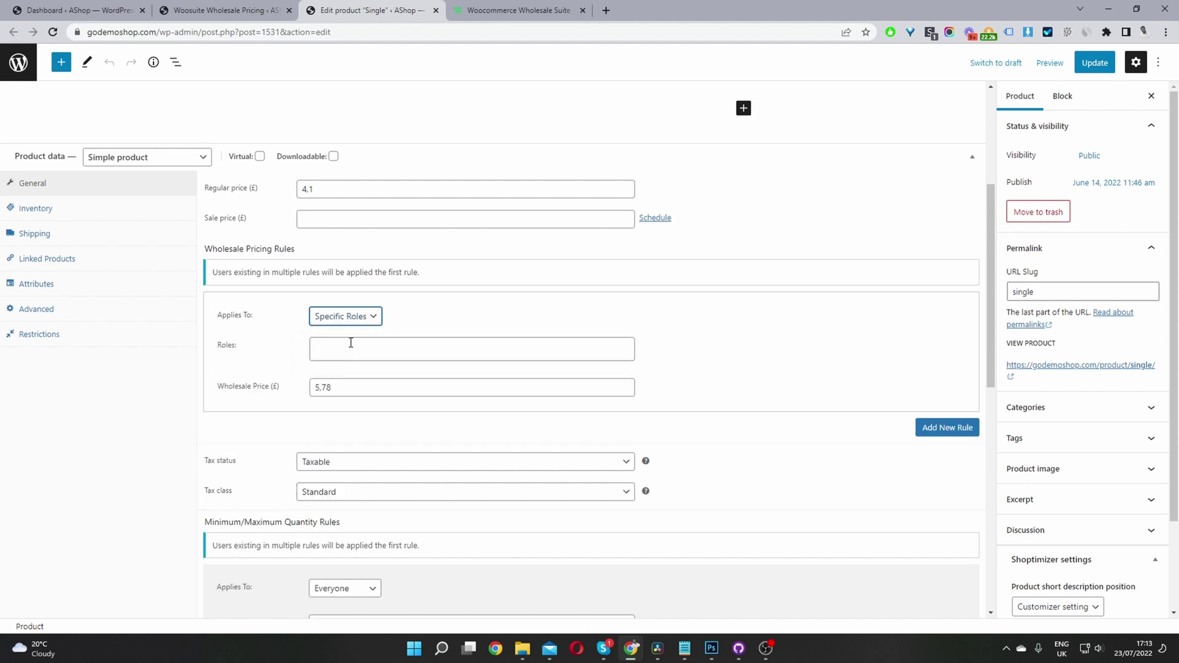
left_click(351, 343)
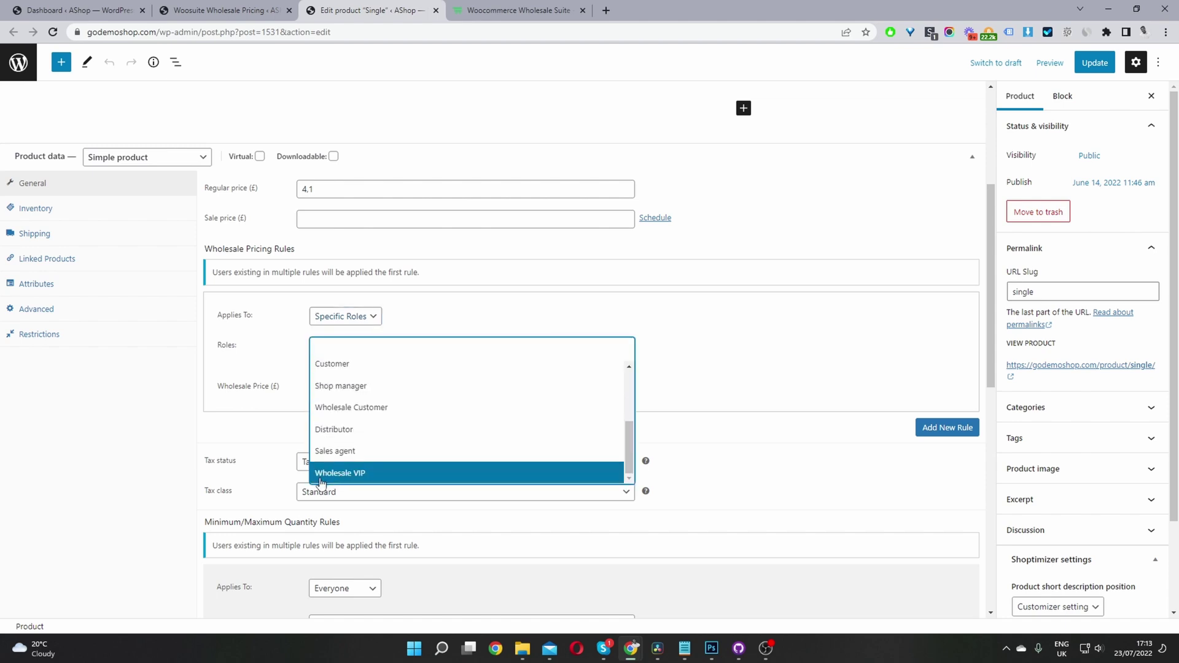
left_click(341, 476)
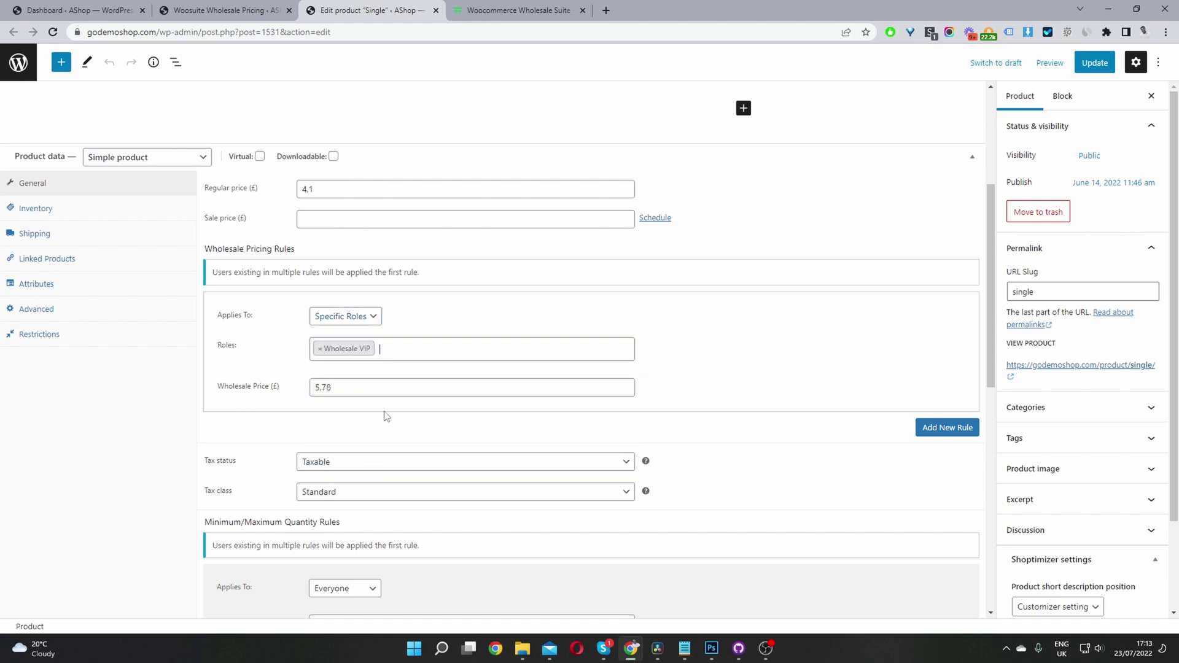
left_click(411, 350)
scroll(418, 418, "up", 4)
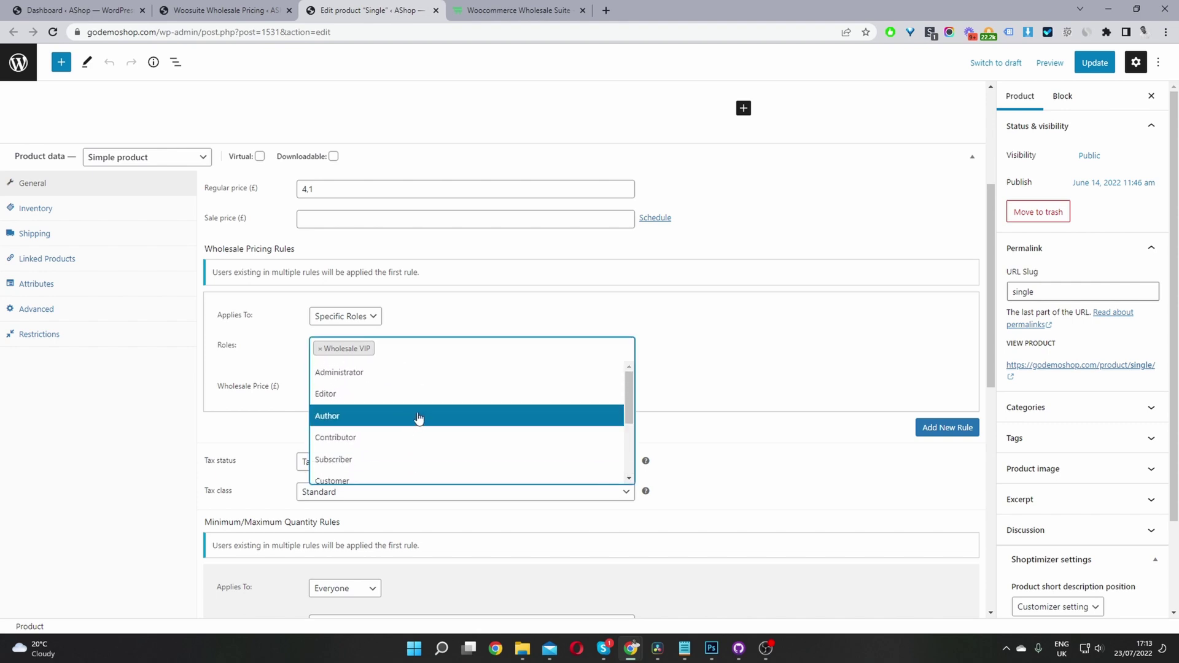
left_click(369, 373)
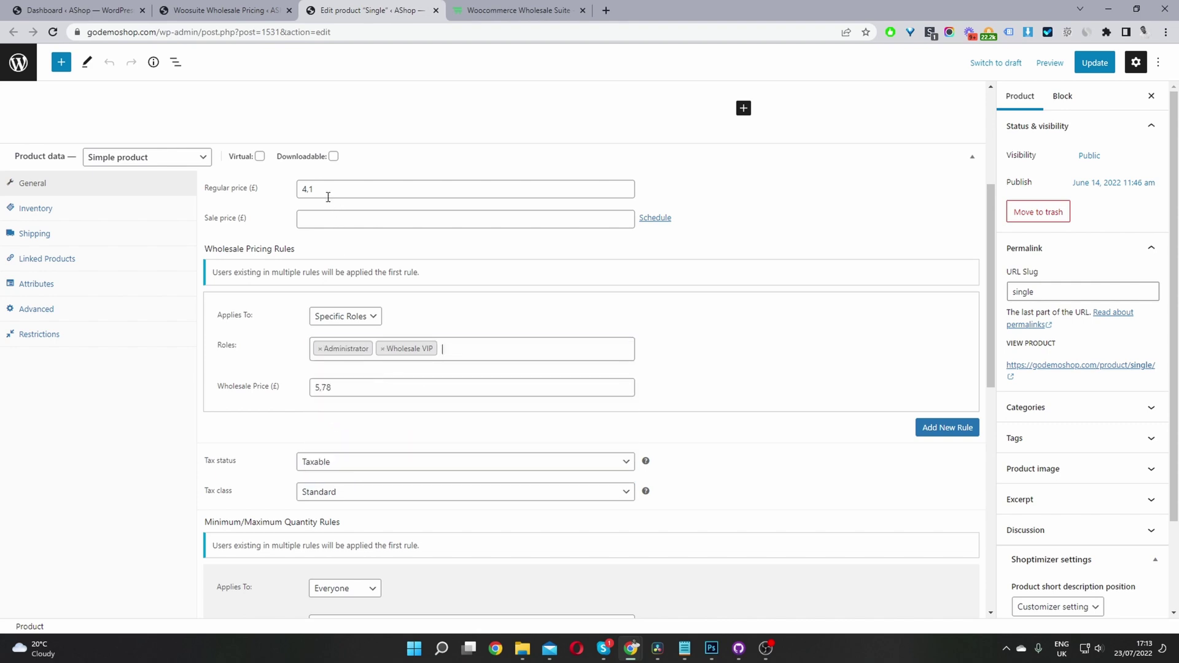
Set regular price 10 and wholesale price 5, then remove the extra rule added.
left_click_drag(327, 194, 219, 194)
type("10")
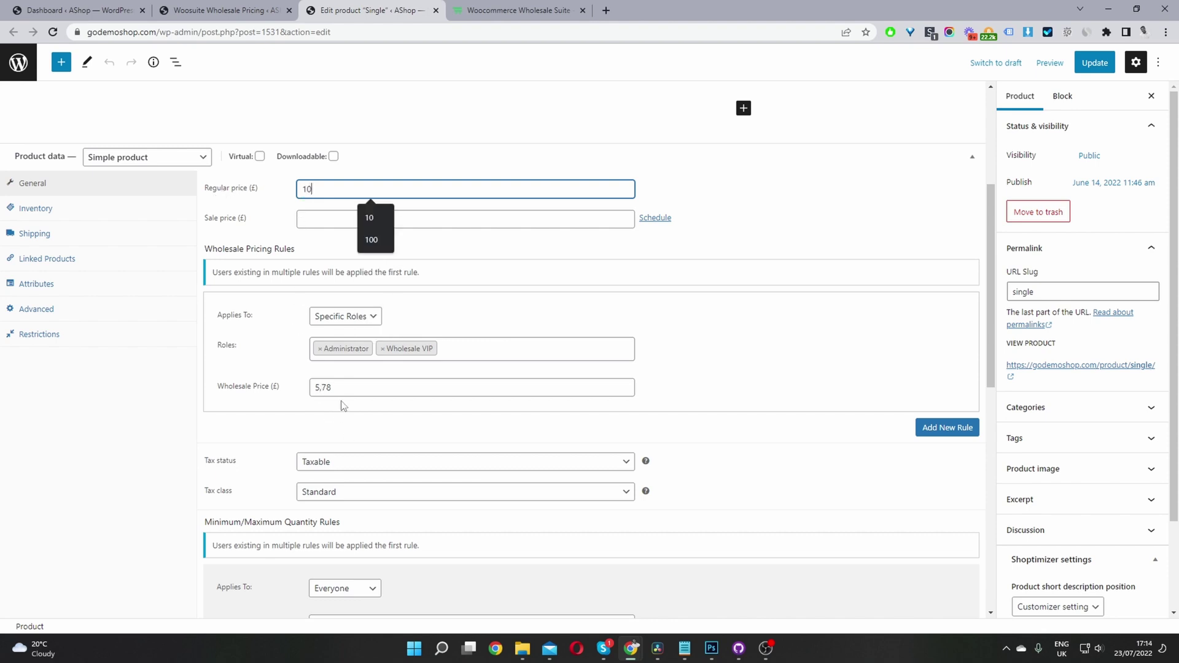
left_click_drag(345, 387, 258, 386)
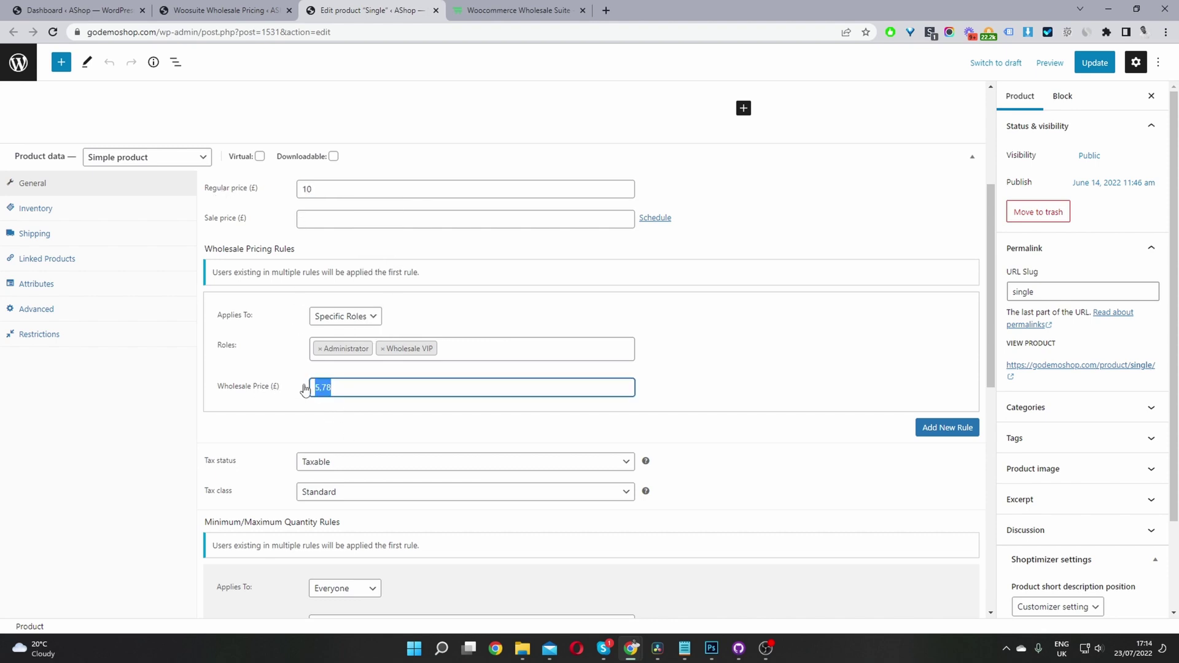
type("5")
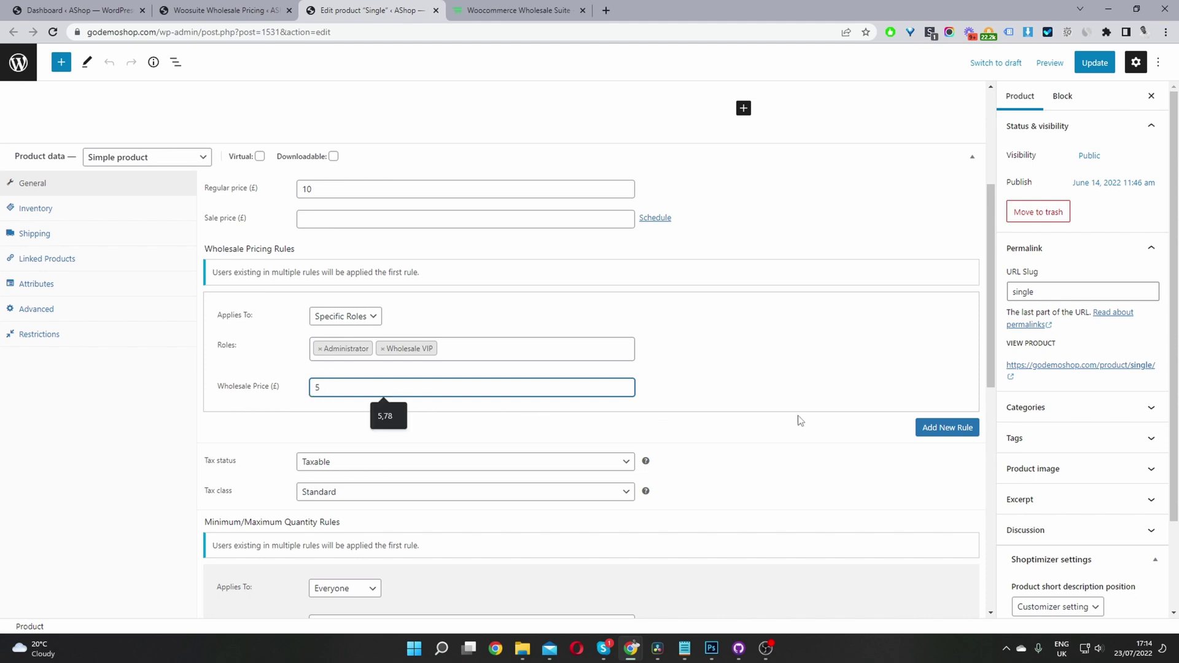
left_click(946, 426)
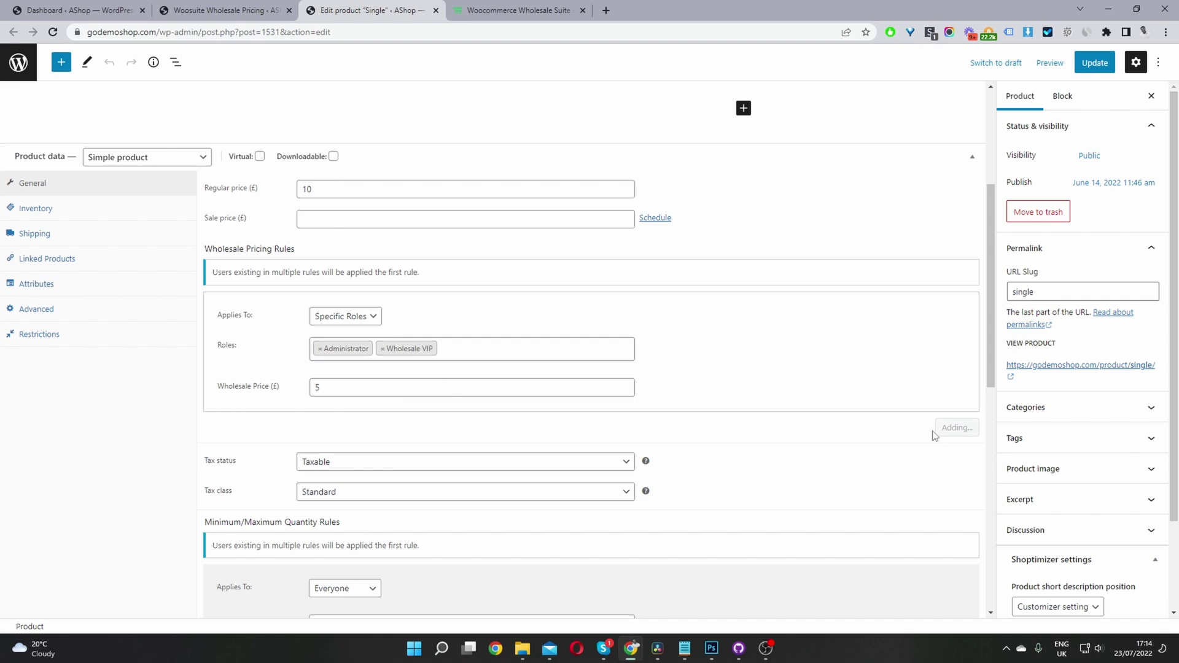
left_click(322, 445)
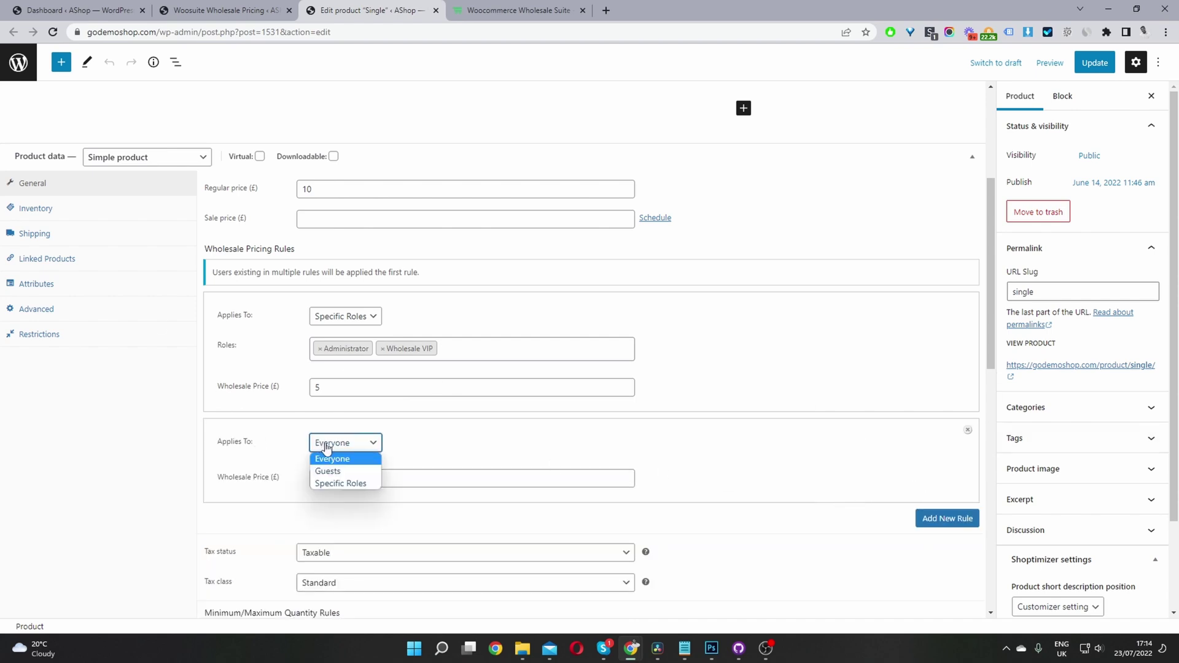
left_click(968, 431)
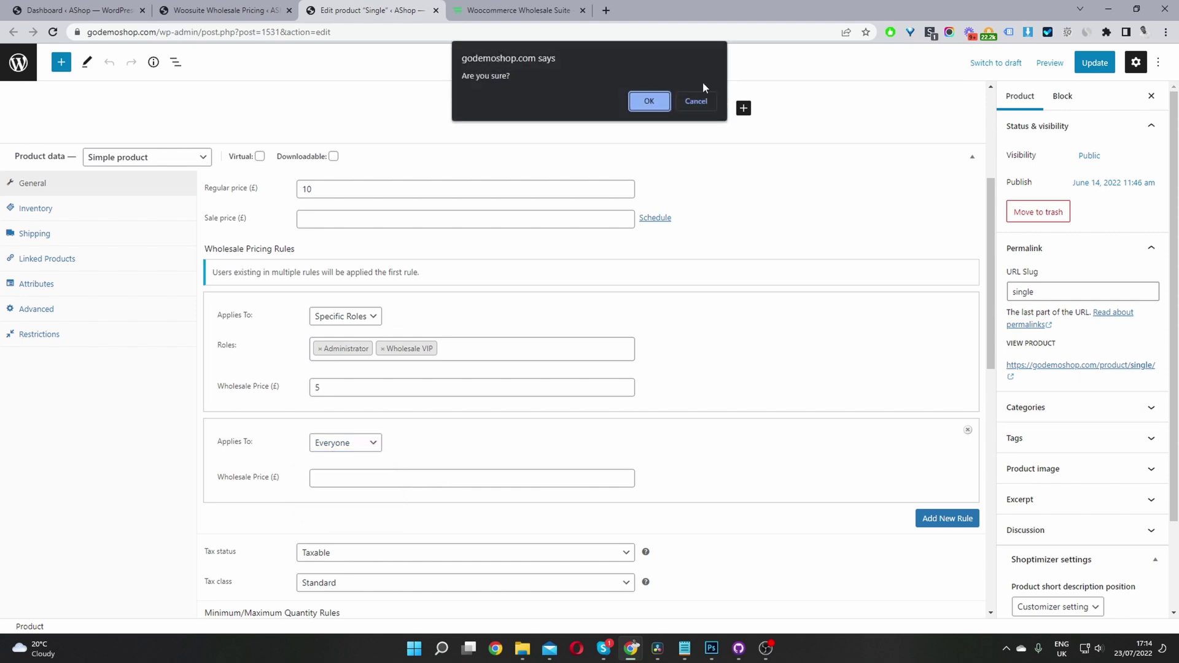
Confirm removing the blank wholesale rule and update the Single product.
left_click(648, 102)
left_click(1095, 63)
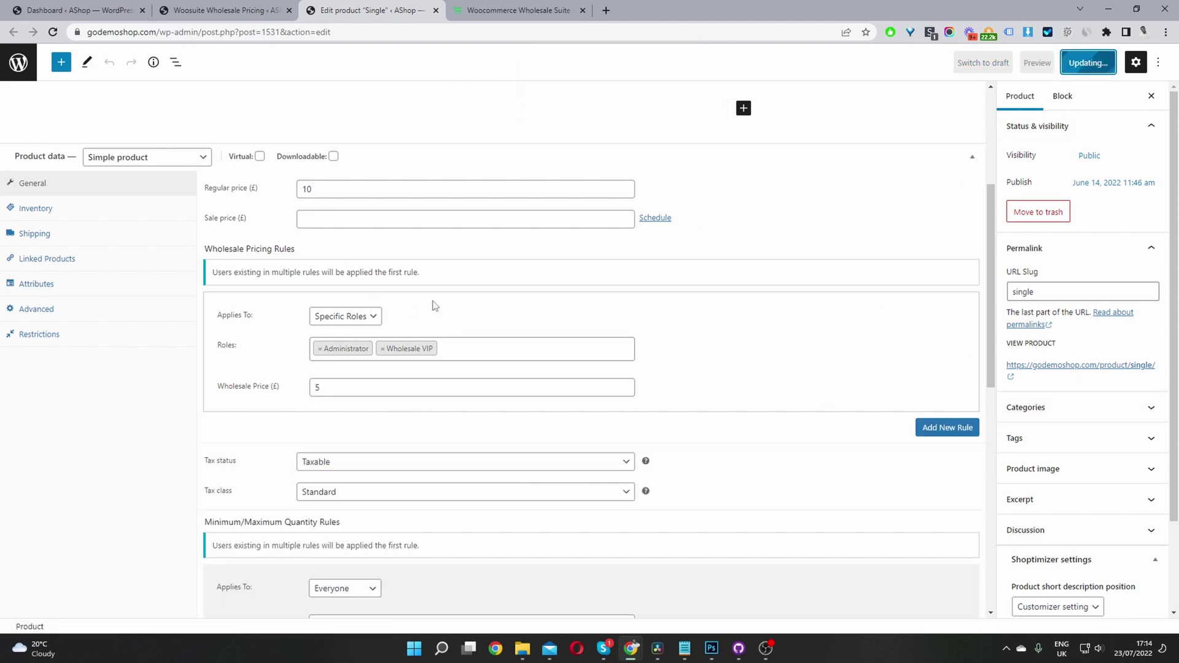
double_click(309, 190)
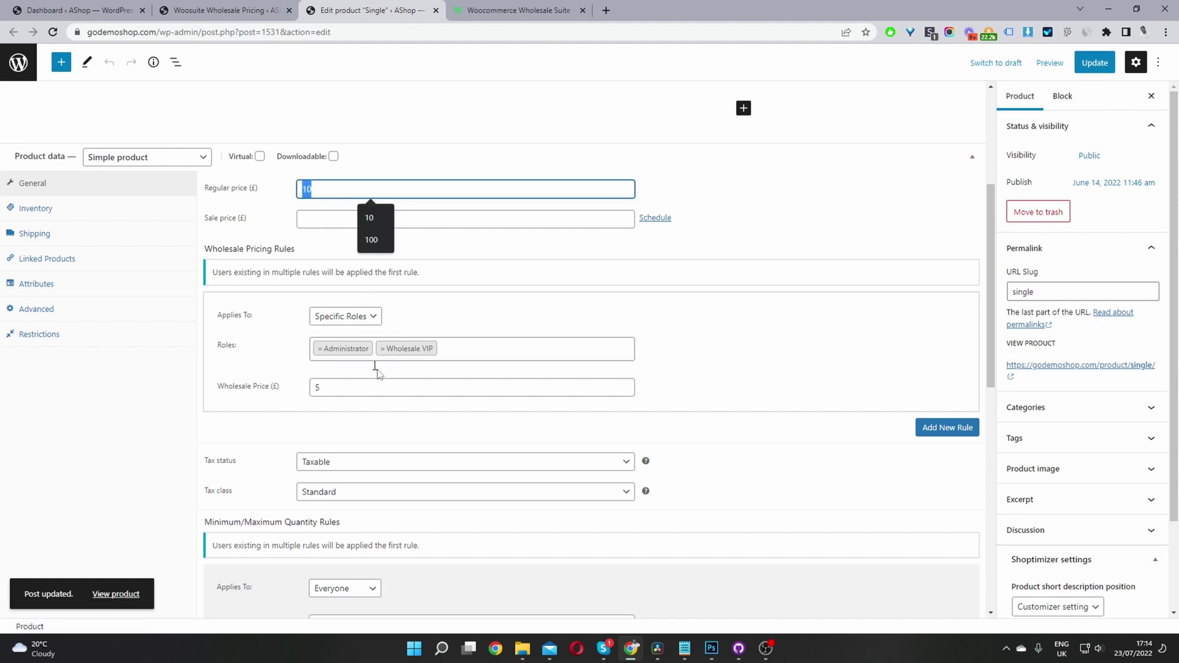
Check the storefront page shows Single at £5.00, down from £10.00 (-50%).
middle_click(116, 594)
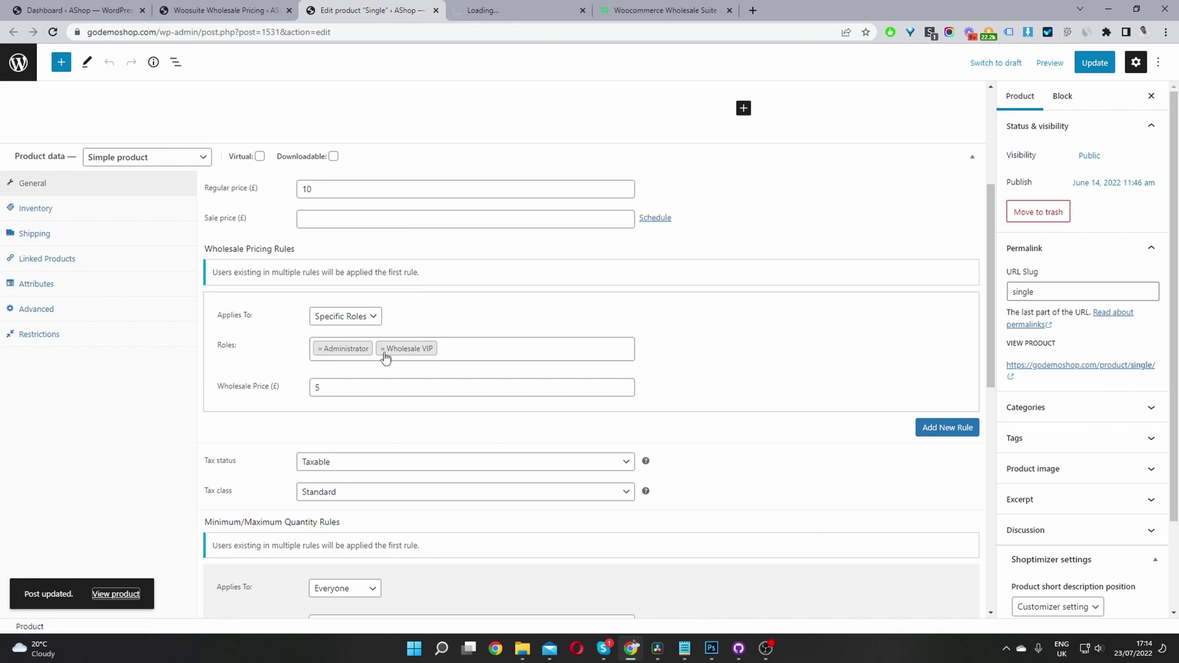
left_click(488, 8)
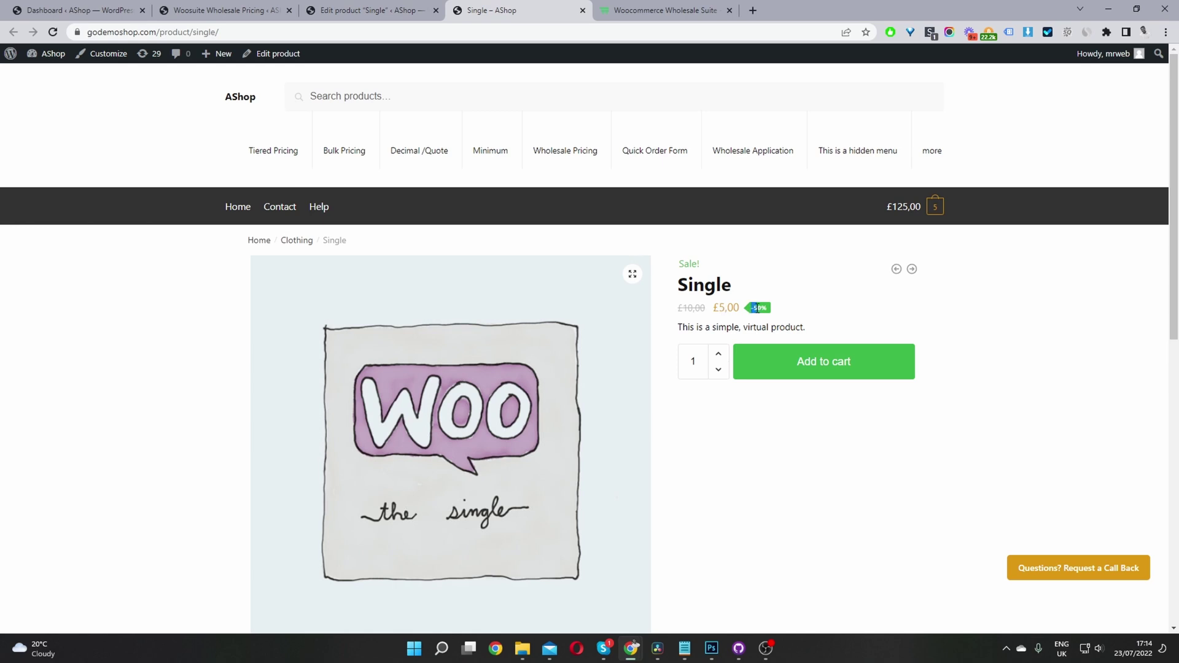
left_click(381, 9)
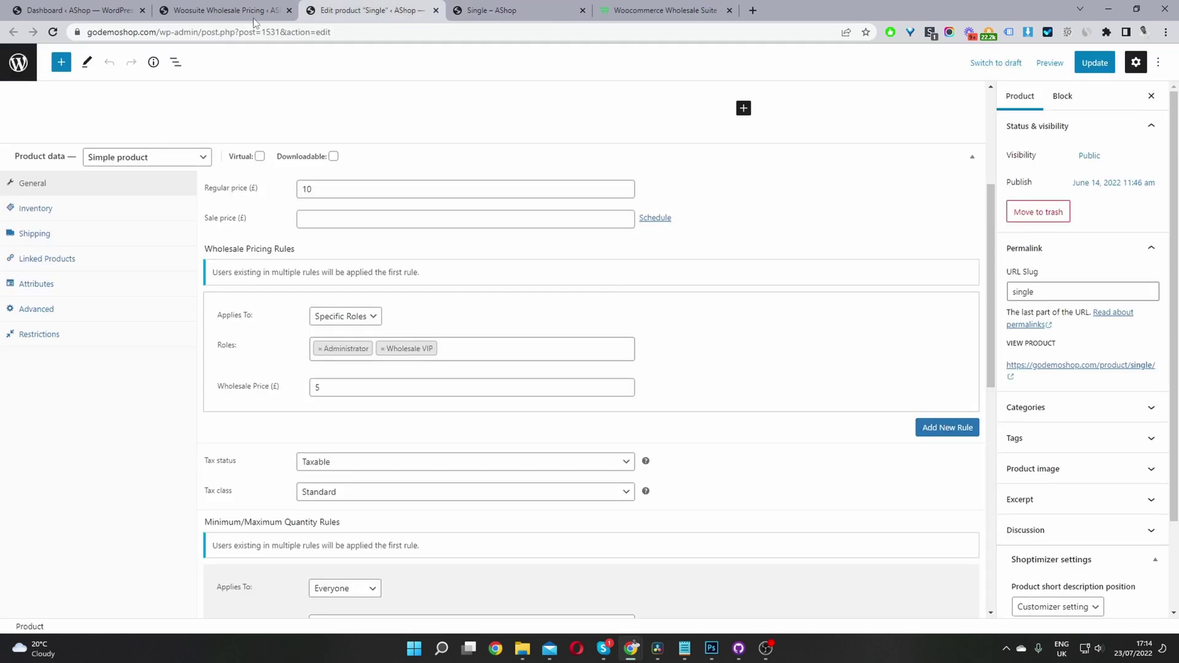
Return to the Woosuite Wholesale Pricing settings and review the Distributor and Wholesale VIP roles.
left_click(237, 8)
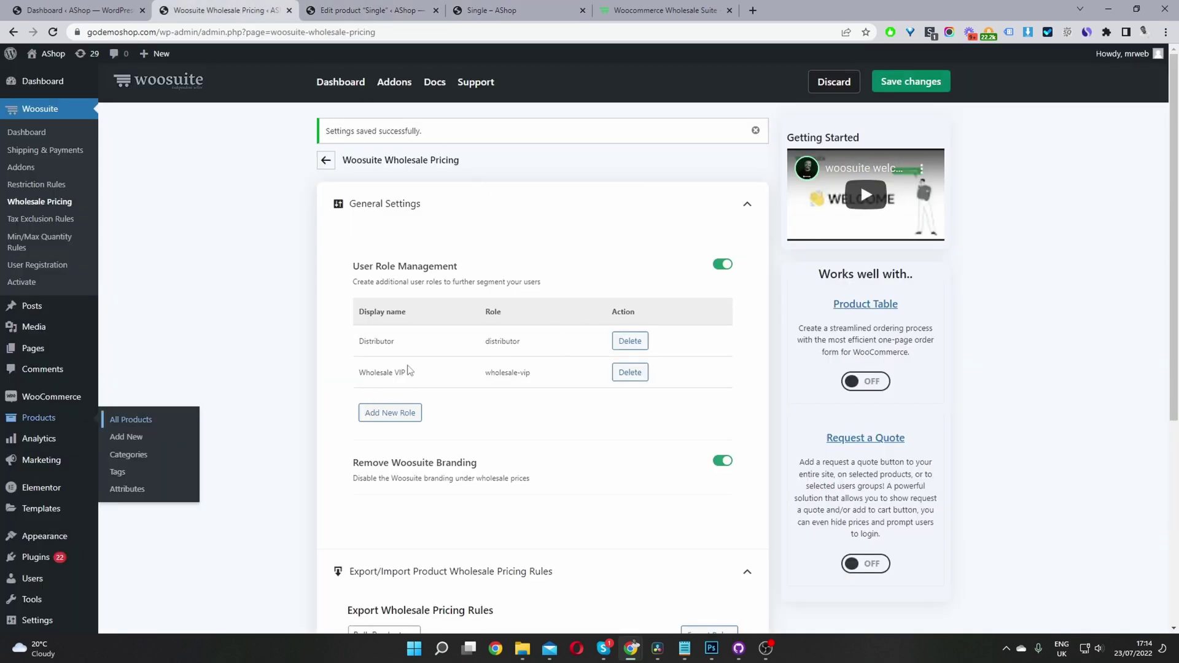
scroll(451, 368, "down", 2)
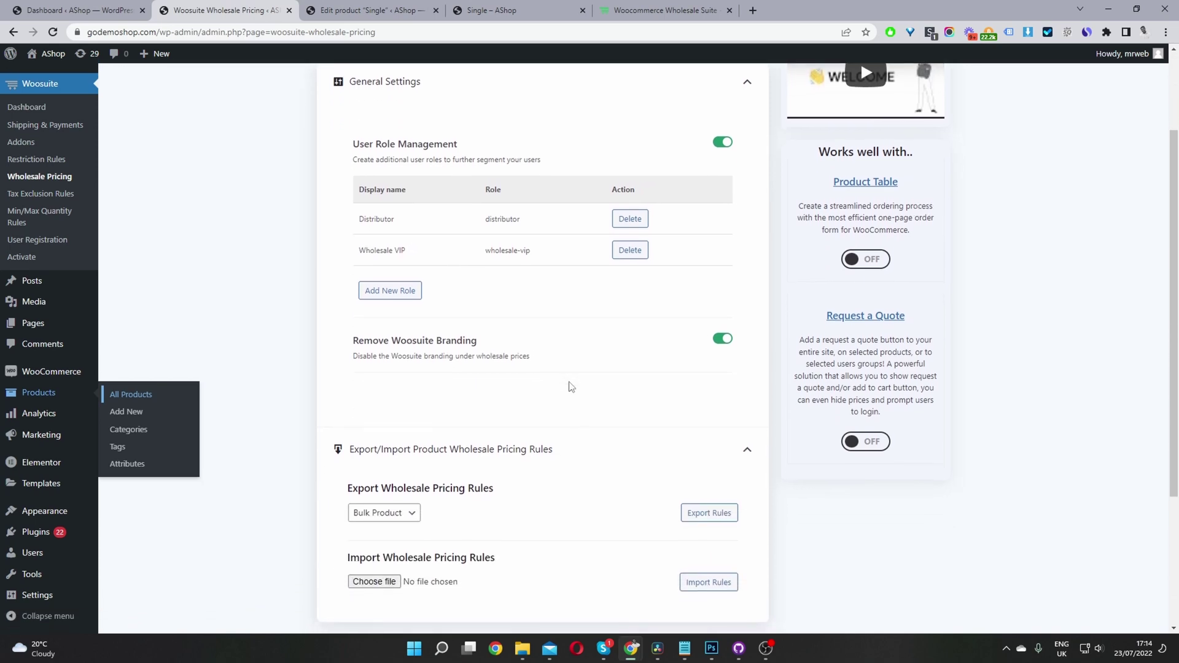
scroll(532, 355, "up", 1)
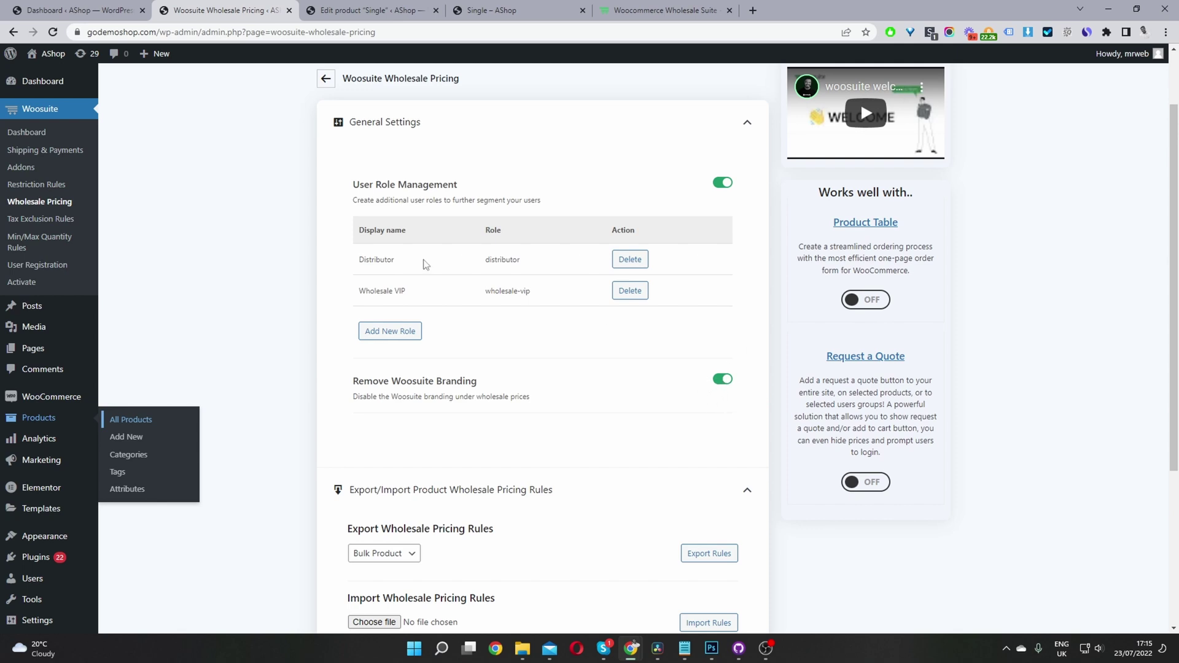
Recheck that Single's storefront price still reads £5,00, down from £10,00.
left_click(393, 10)
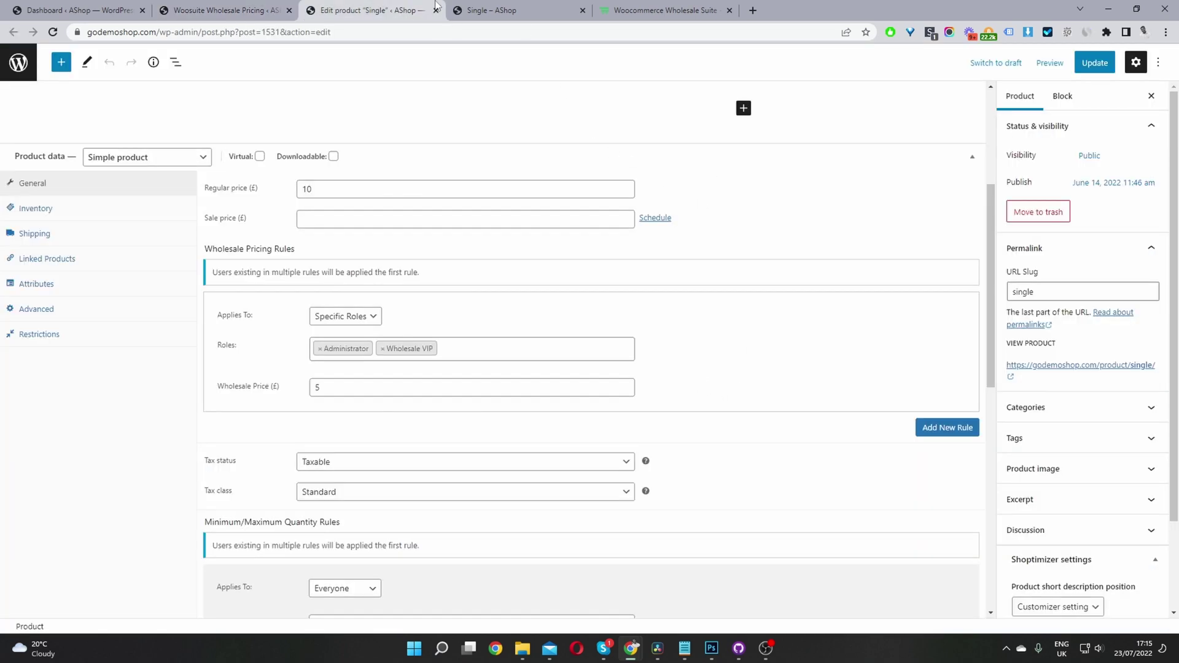
left_click(528, 11)
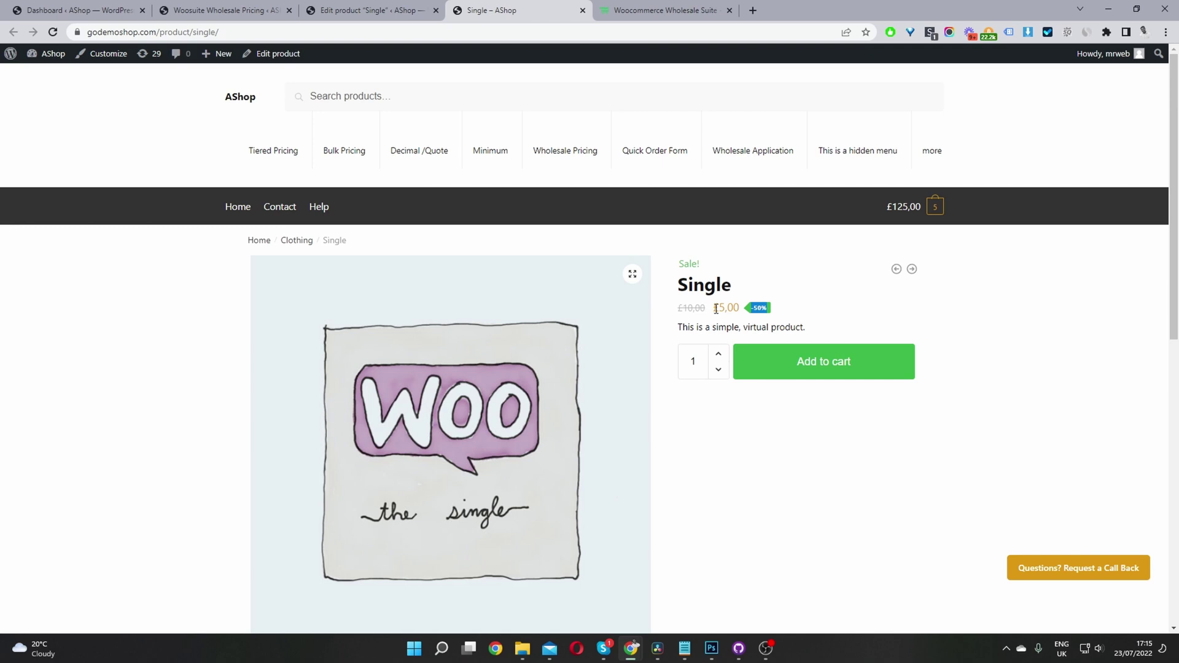
left_click_drag(714, 307, 741, 308)
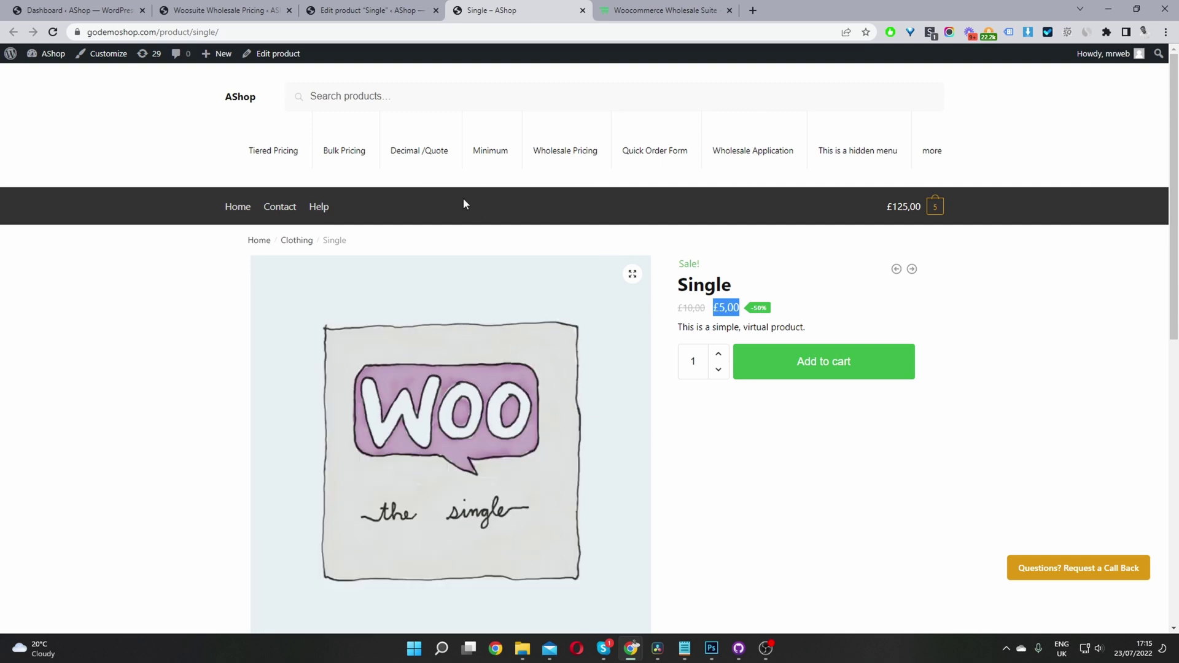
left_click(386, 11)
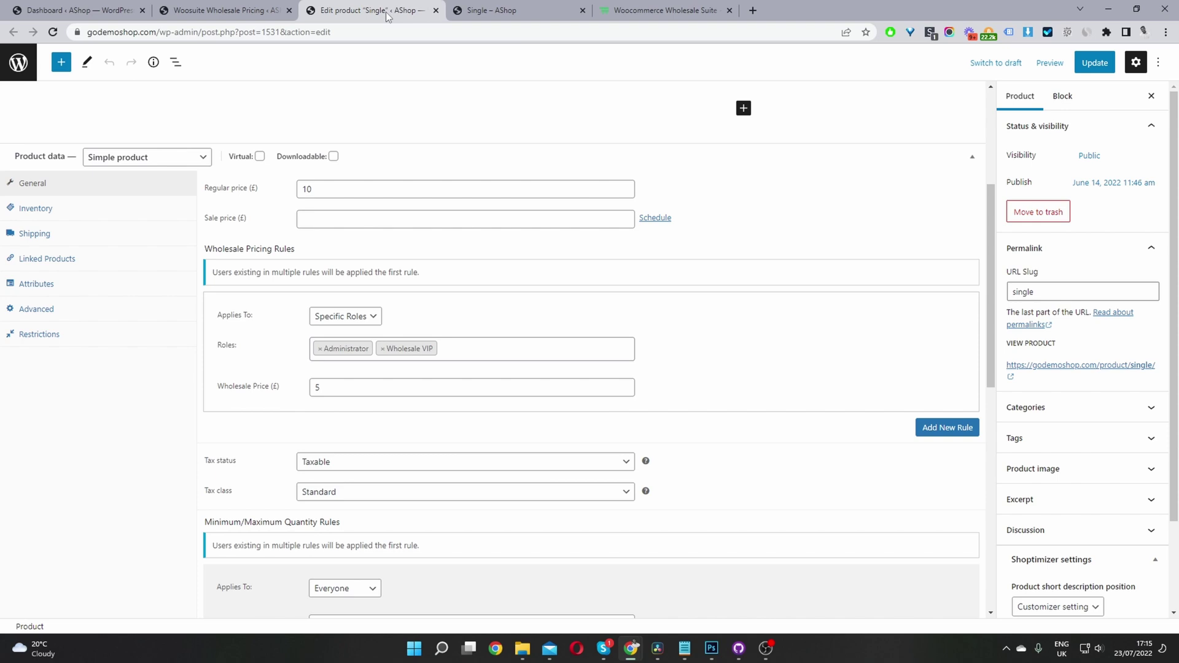
Switch on the Dynamic Pricing & Discount Rules addon in Woosuite Addons and open its settings.
left_click(85, 6)
left_click(184, 11)
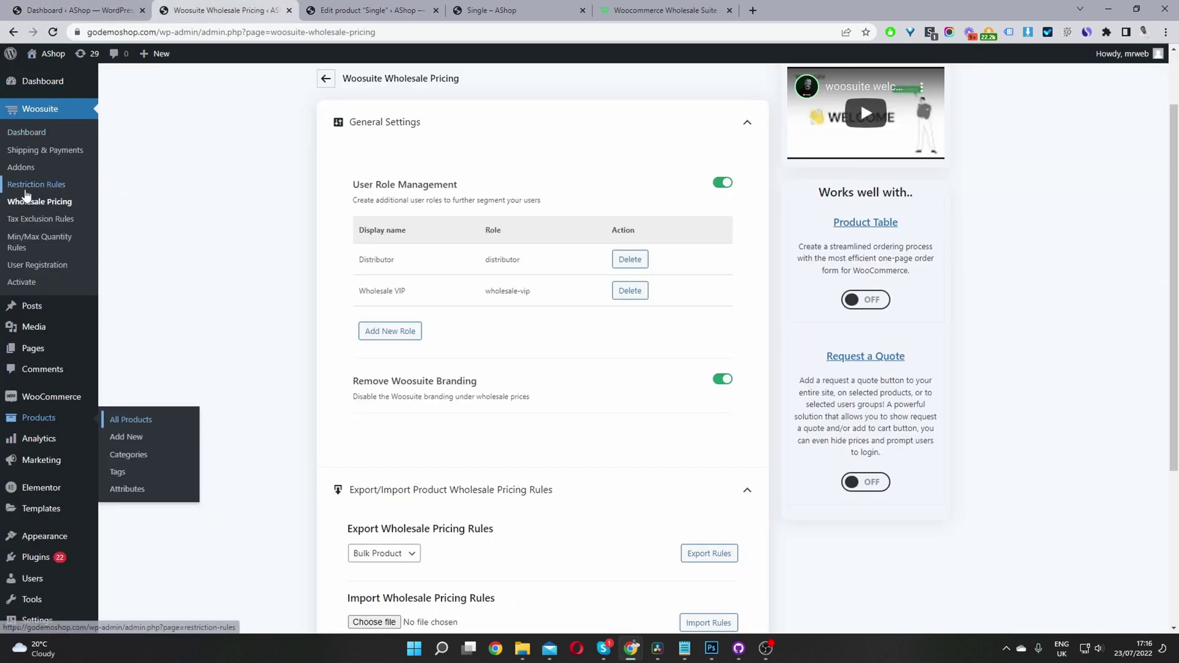
middle_click(29, 172)
left_click(399, 10)
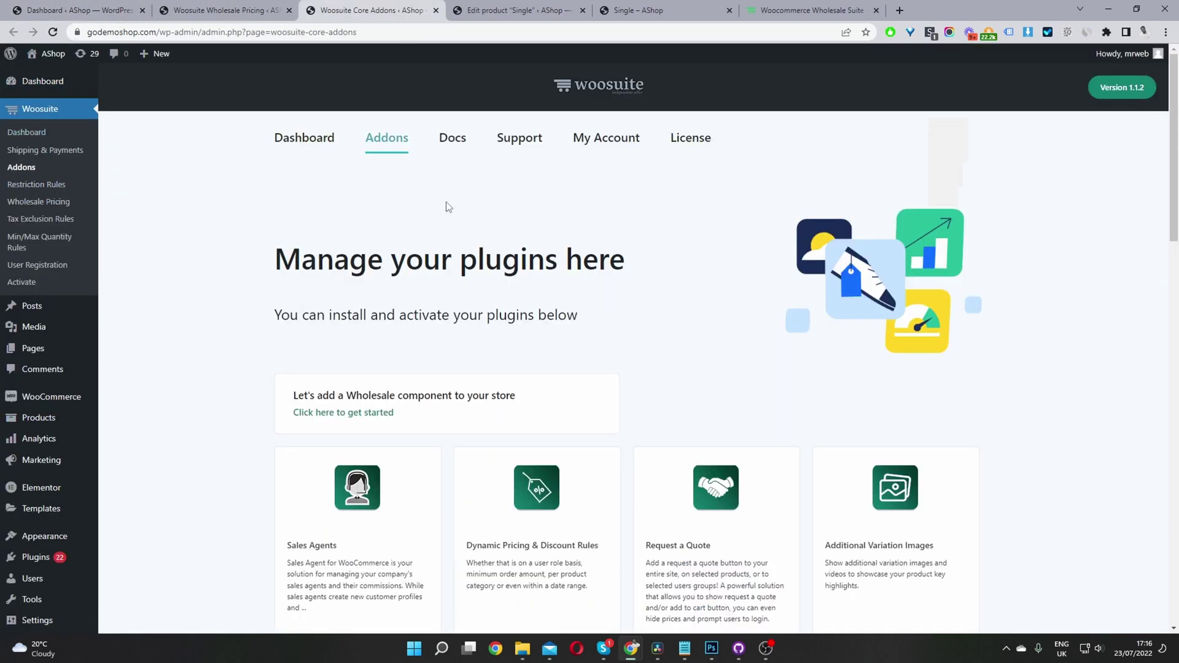
scroll(516, 243, "down", 3)
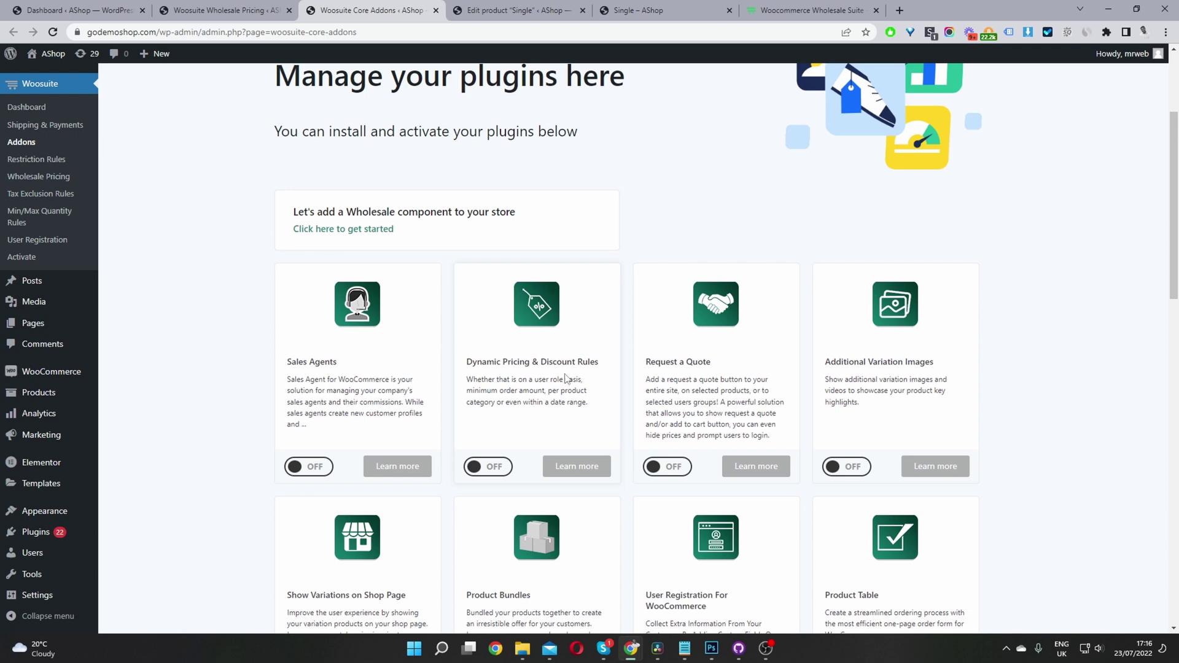
left_click(490, 469)
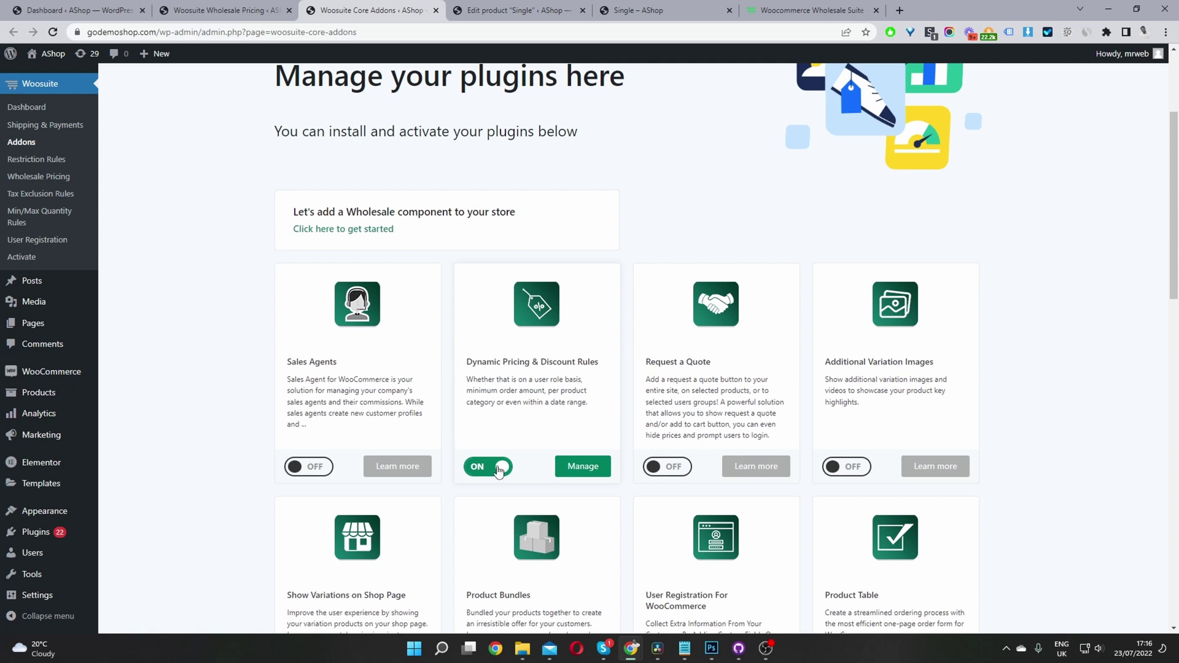
left_click(579, 471)
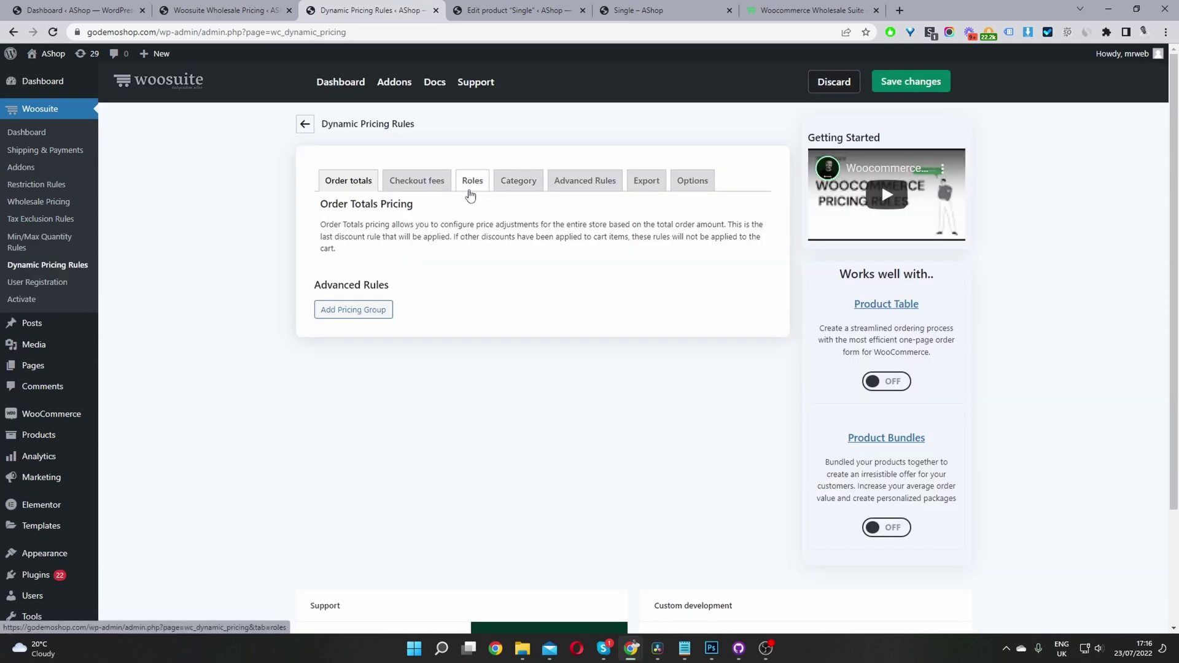
Move from the Roles tab to Advanced Rules, showing the Buy 1 Get 1 Free Clothing offer.
left_click(473, 185)
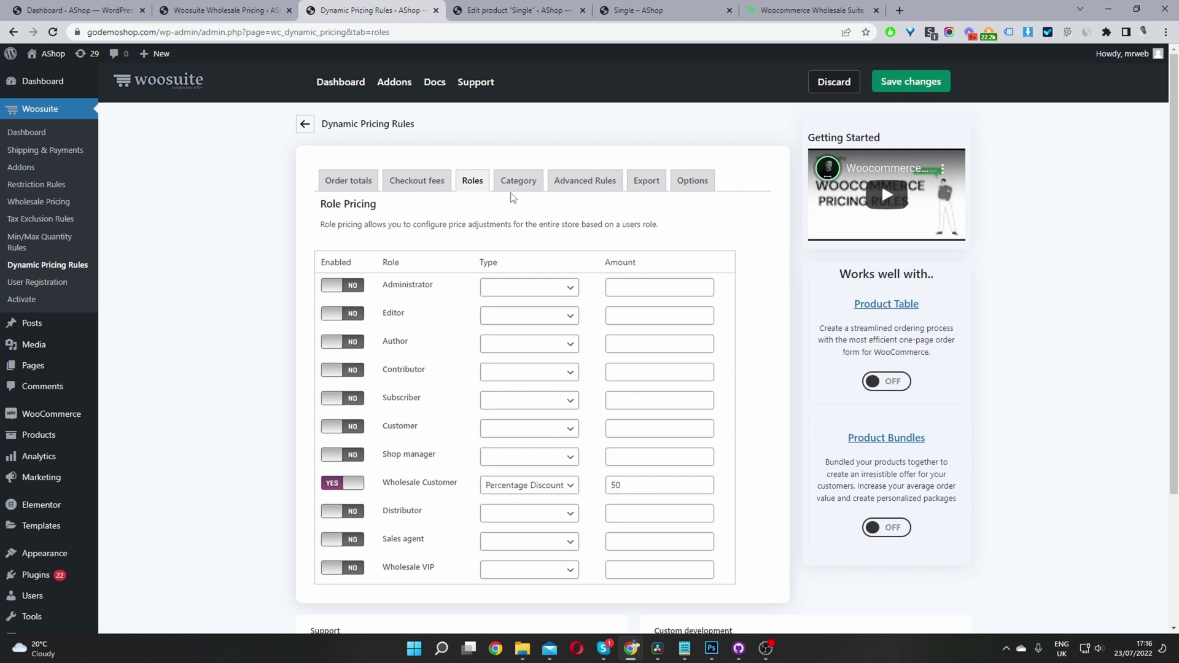
left_click(585, 180)
scroll(593, 433, "down", 1)
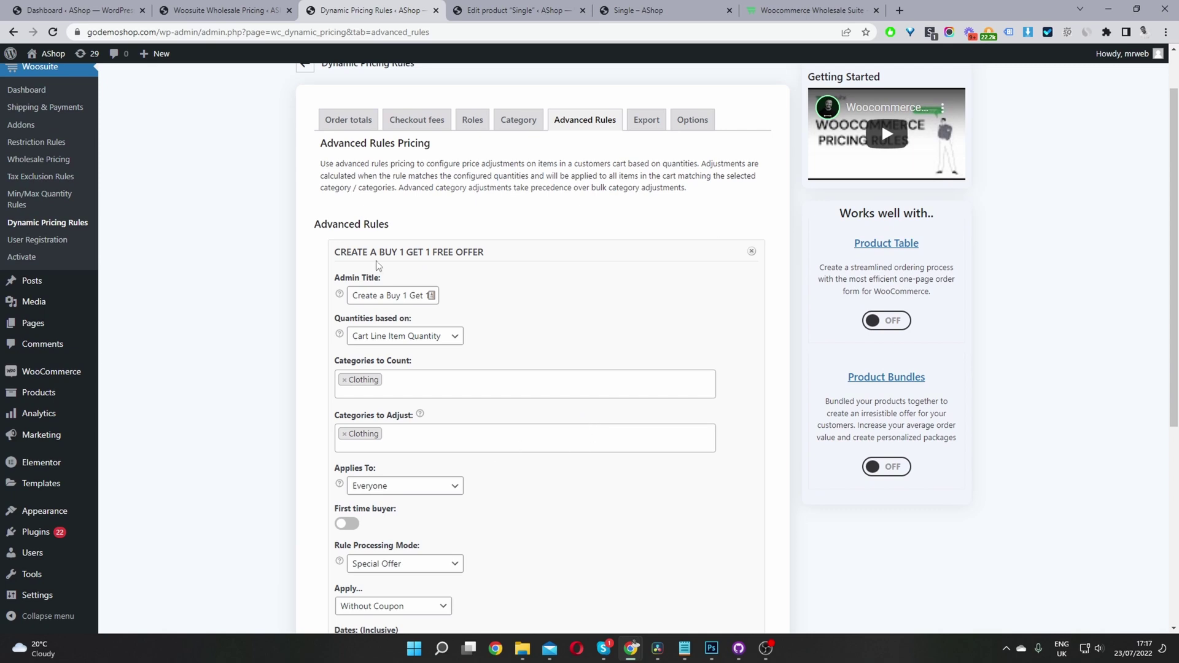
left_click_drag(385, 297, 568, 301)
scroll(381, 396, "down", 2)
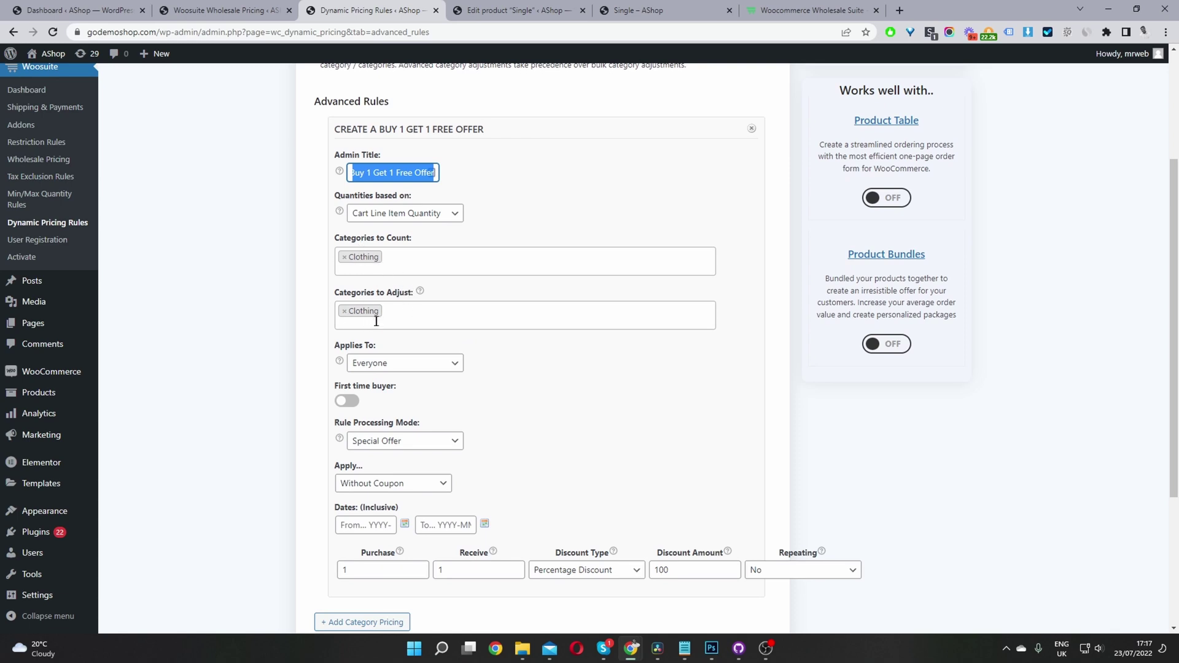
left_click(368, 363)
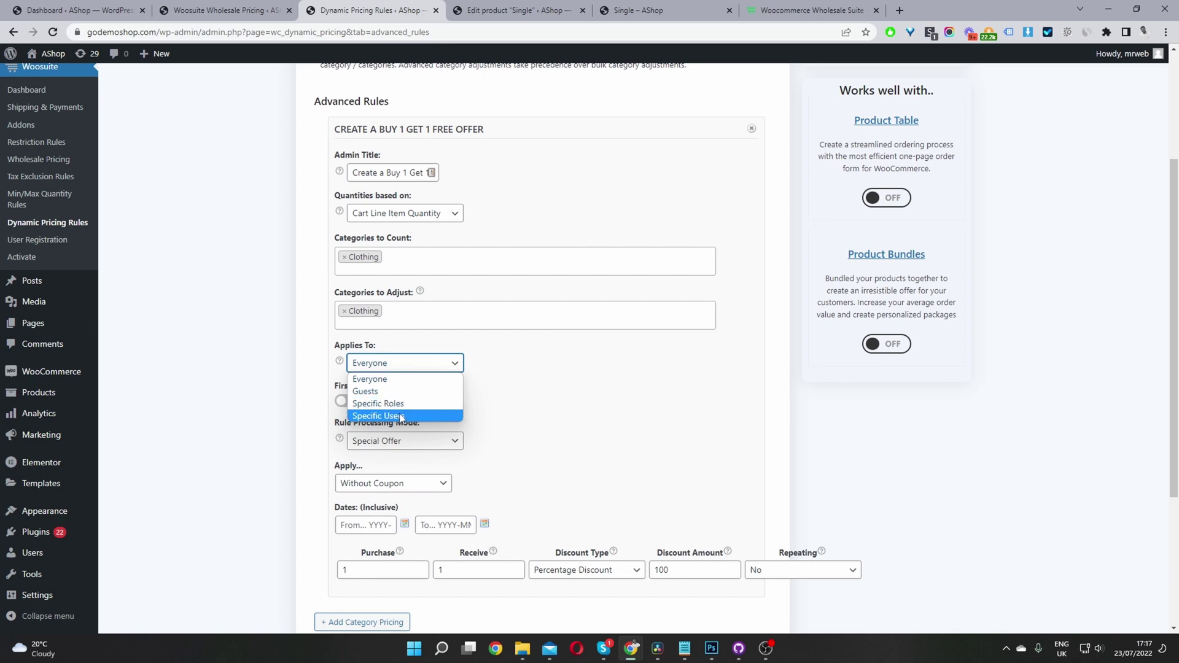
left_click(393, 379)
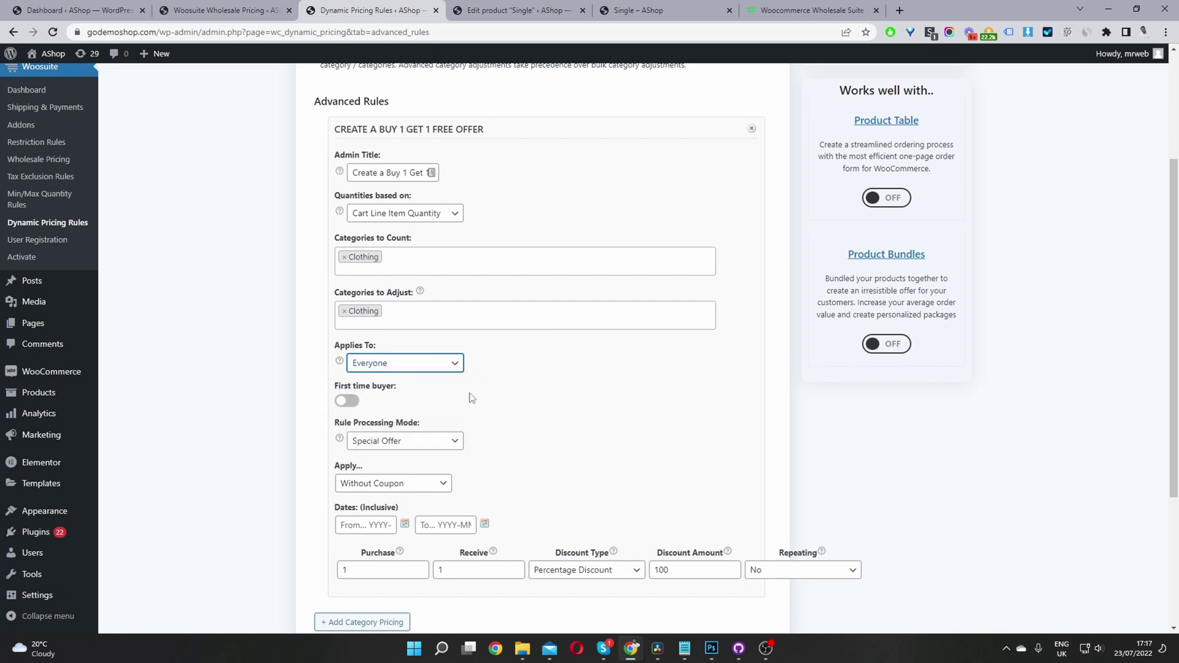
scroll(463, 413, "down", 1)
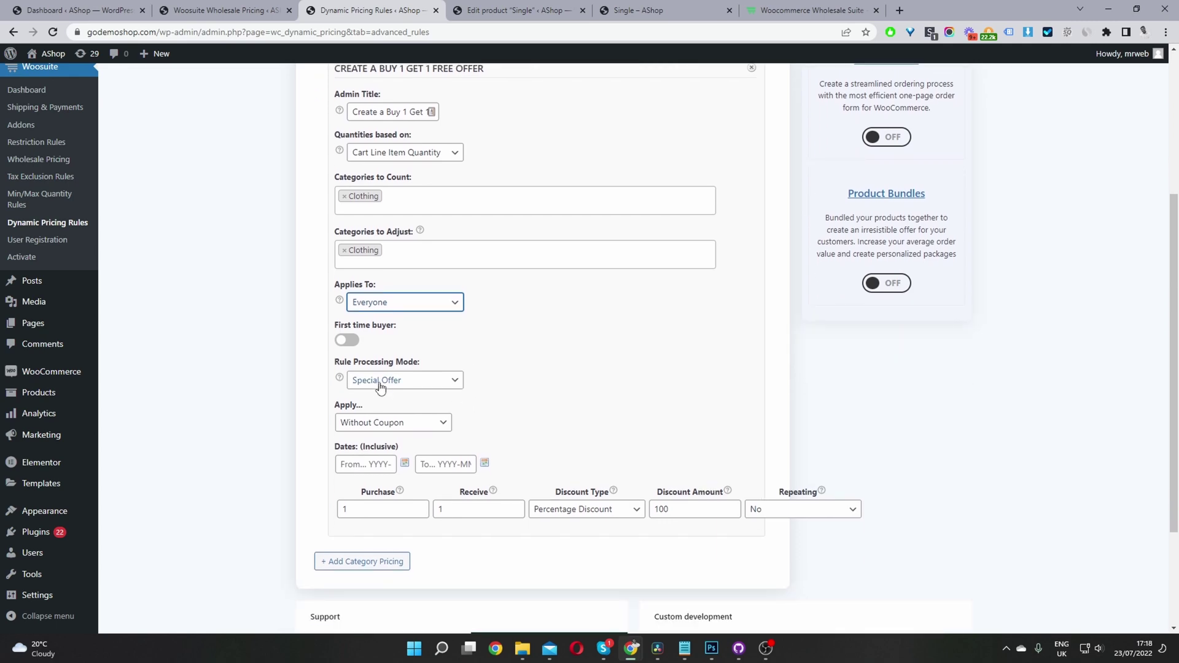
left_click(380, 383)
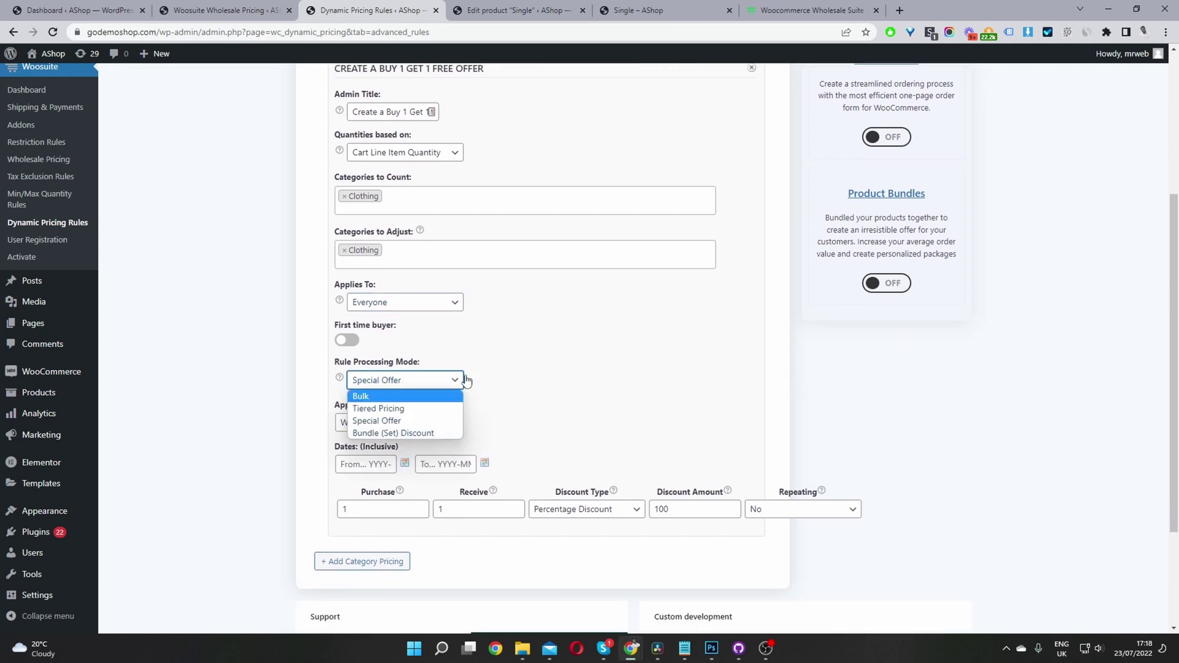
left_click(570, 384)
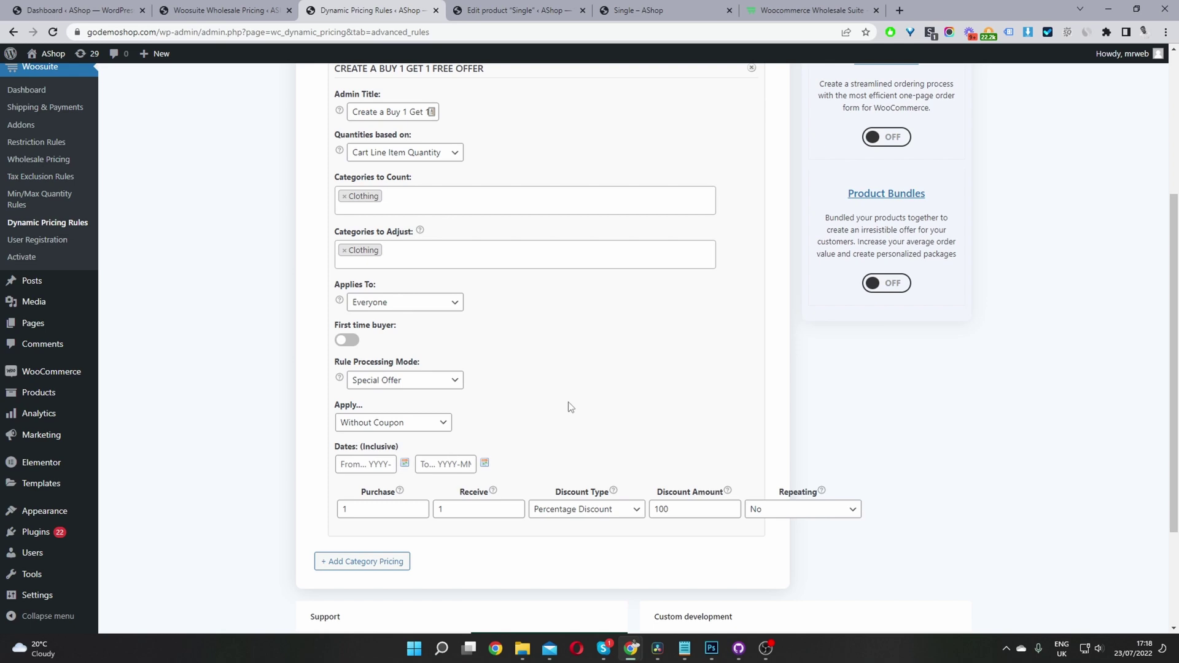
left_click(399, 380)
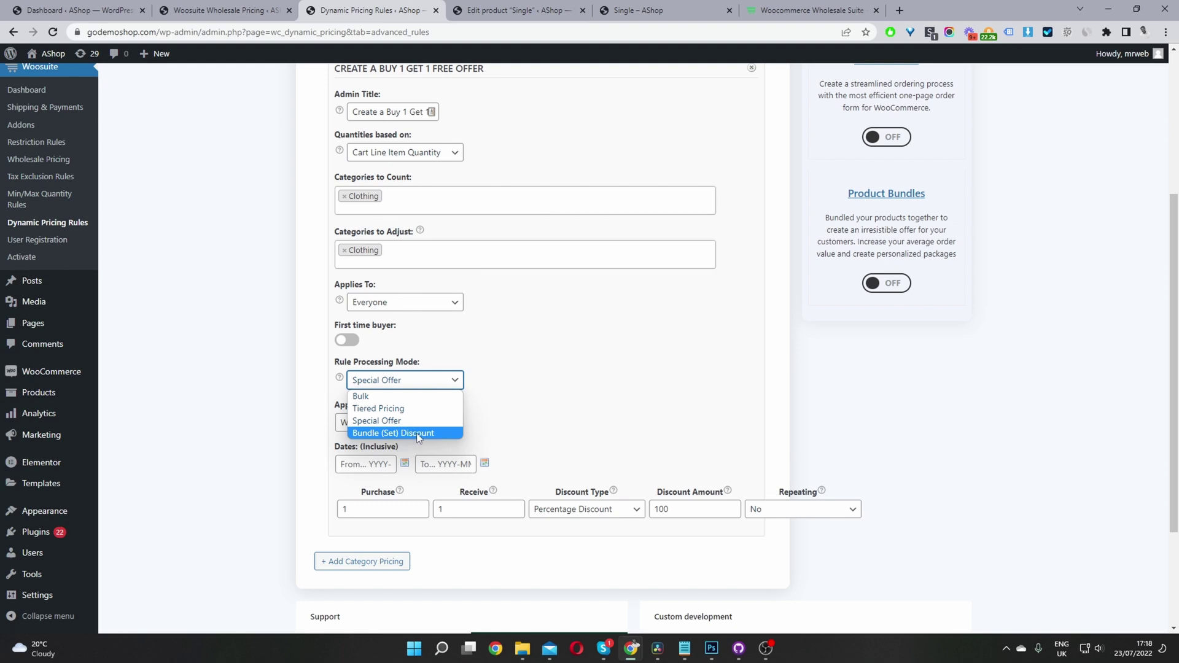
left_click(612, 386)
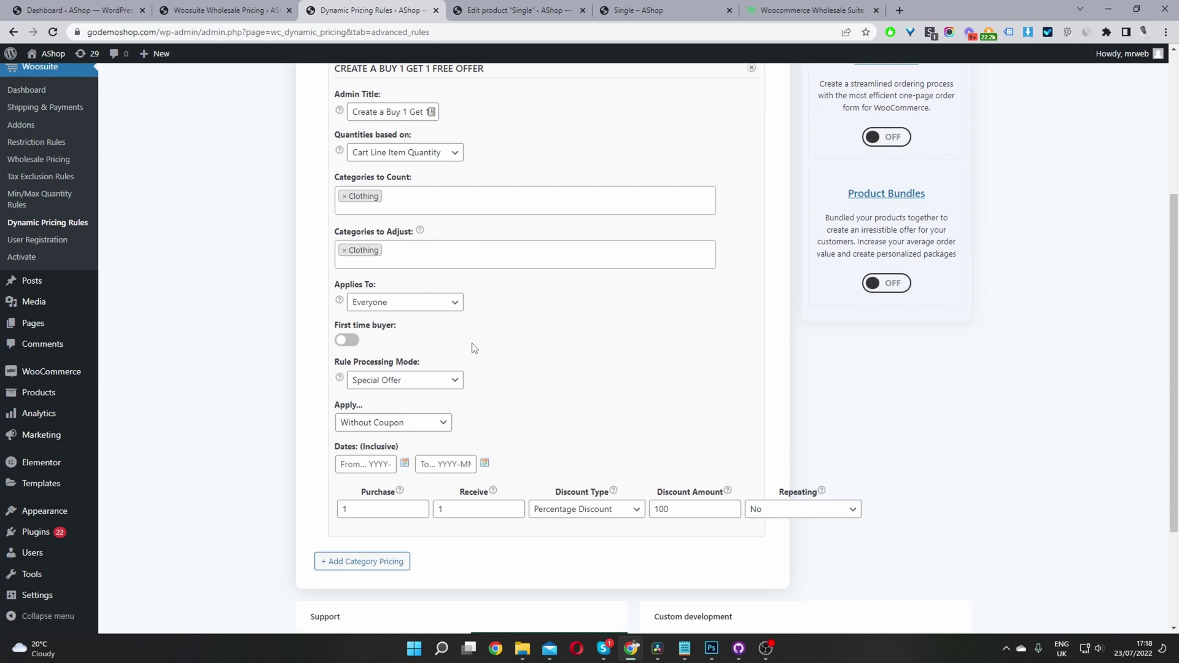
Reload the Single product editor and add a new pricing group under Pricing Discount Rules.
left_click(486, 14)
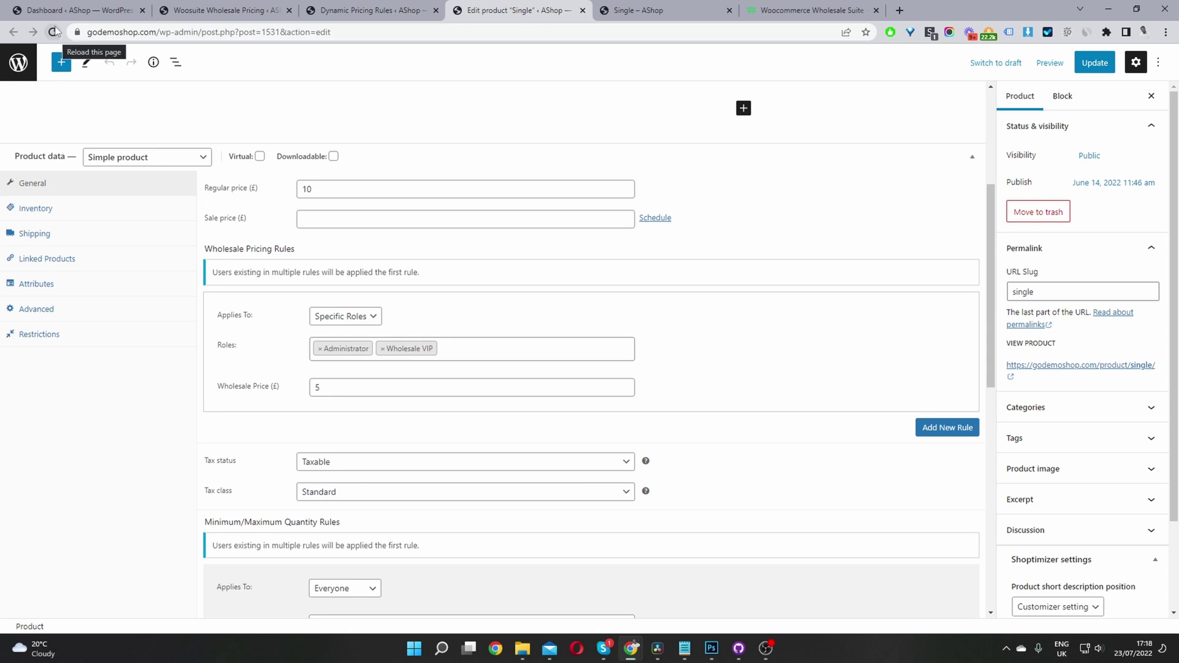
left_click(54, 32)
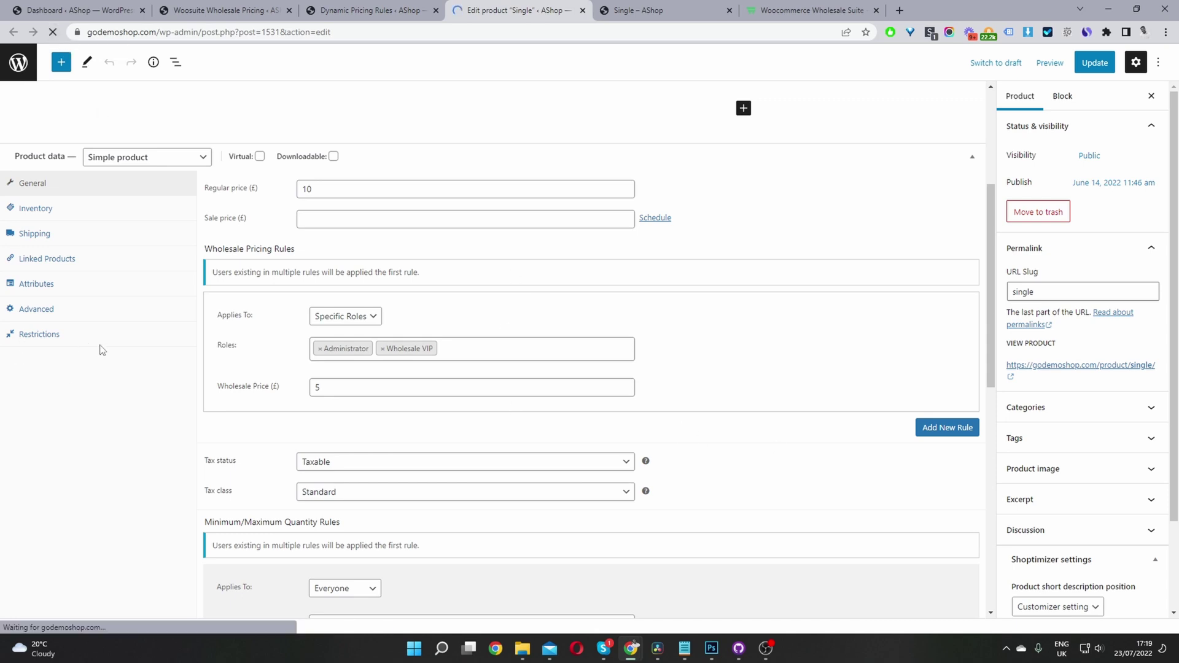
left_click(43, 484)
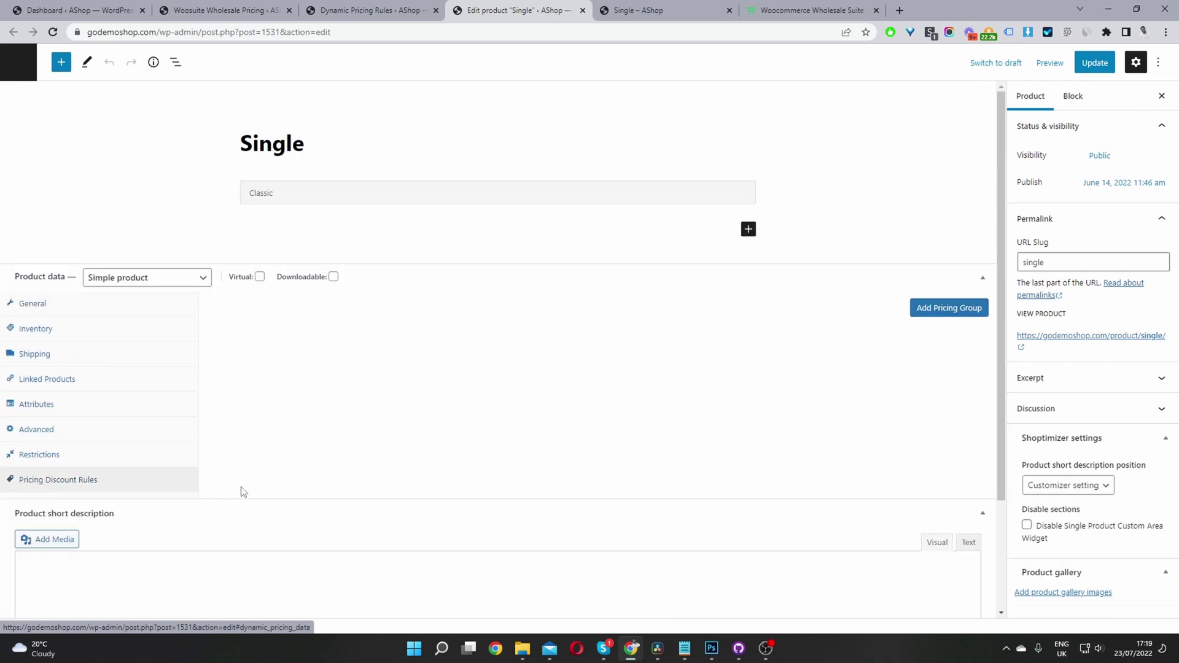
left_click(944, 316)
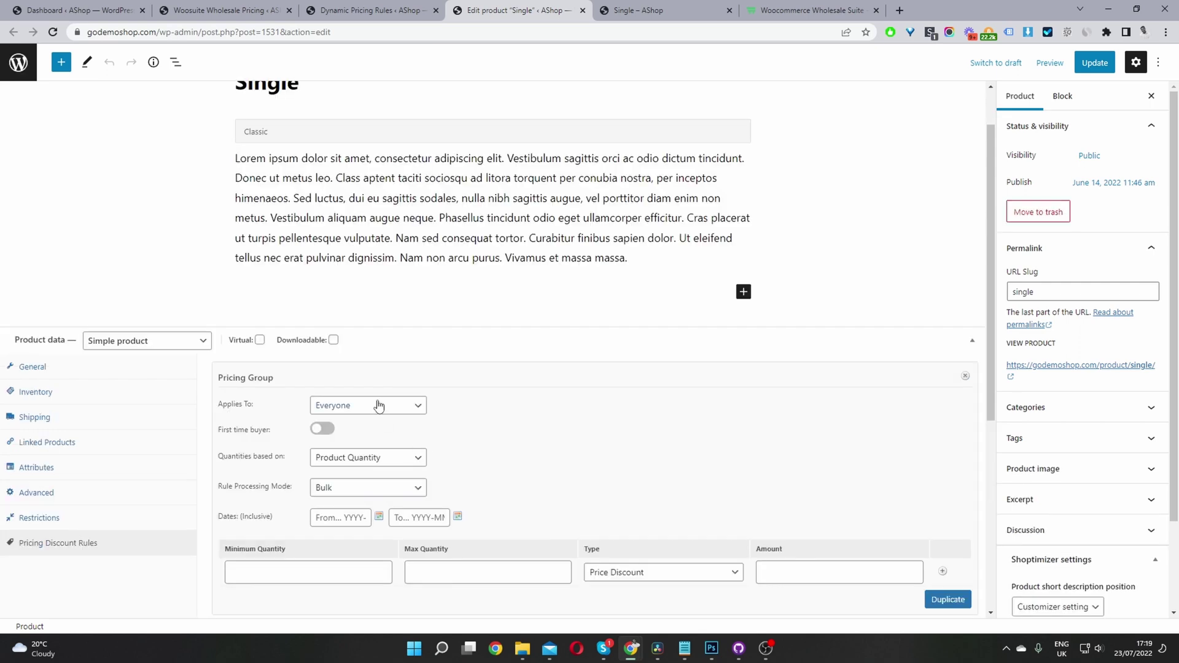
Set the new pricing group to apply to Everyone instead of specific users.
left_click(379, 406)
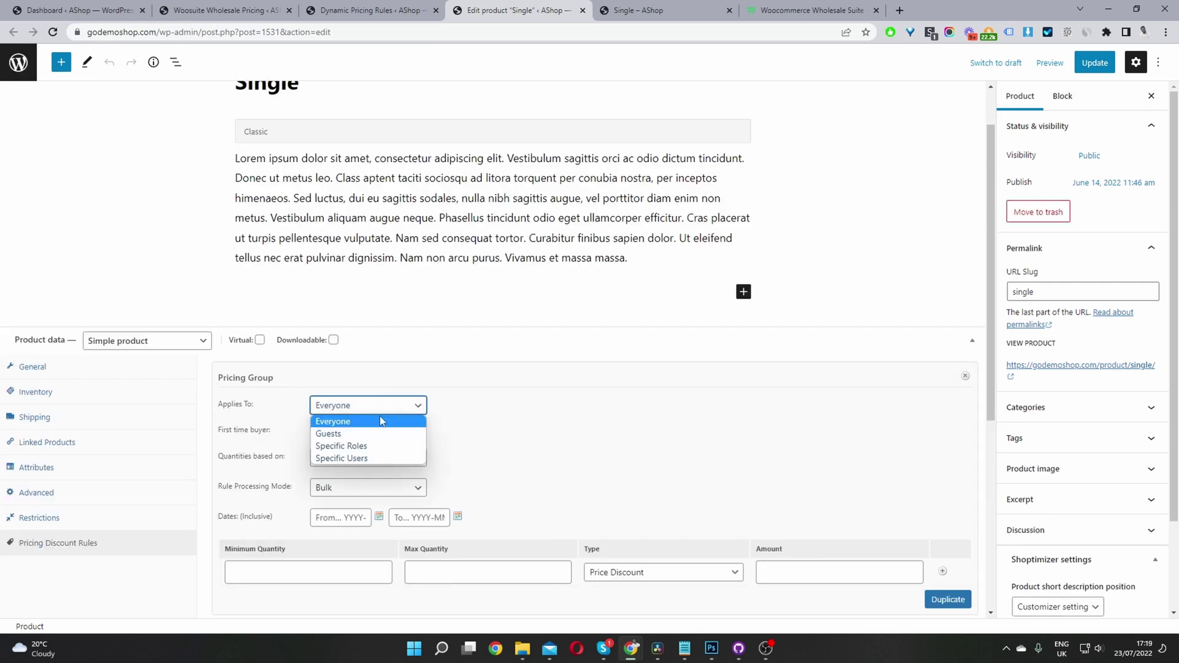
left_click(381, 458)
left_click(375, 450)
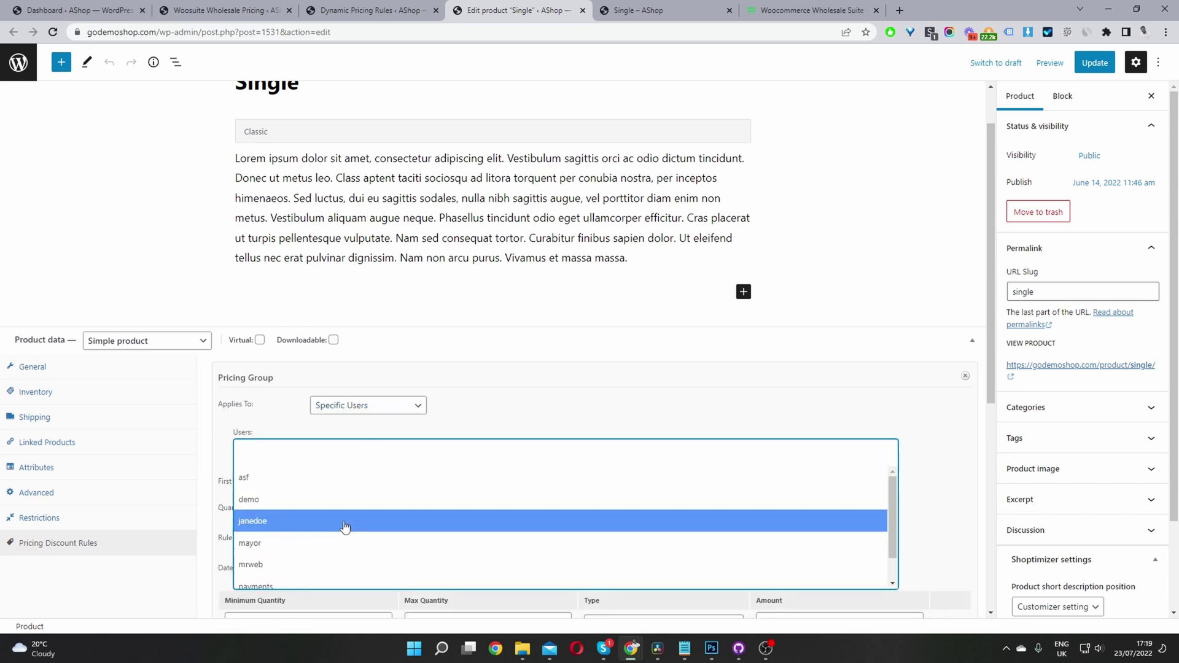
left_click(507, 400)
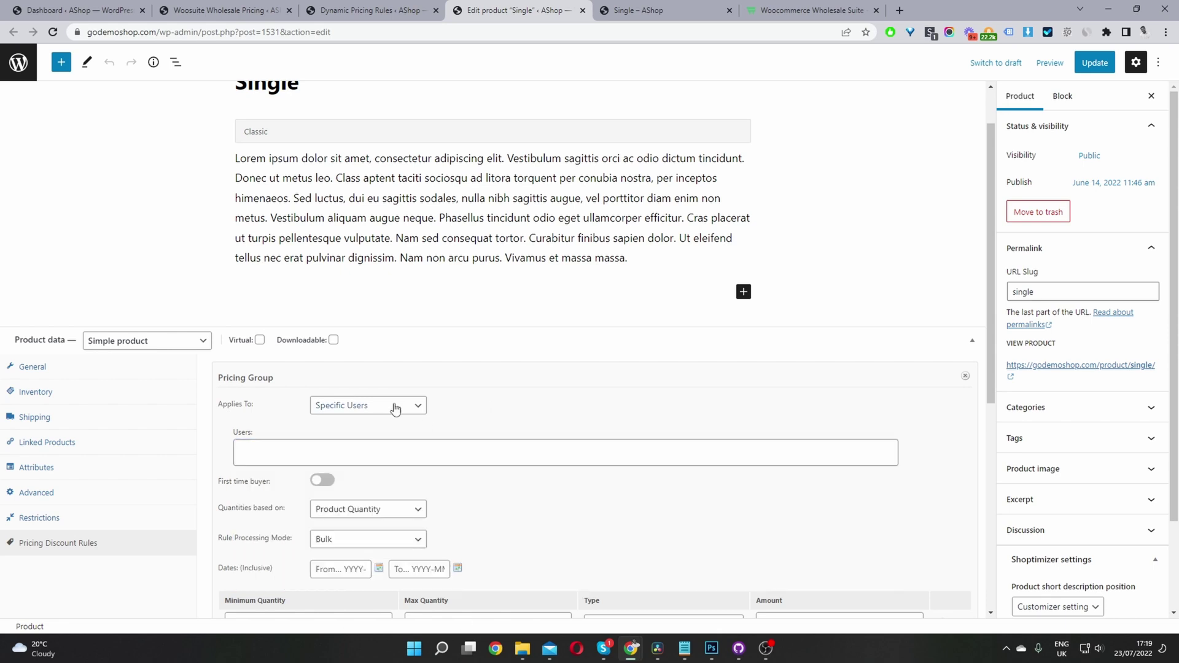
left_click(376, 410)
left_click(369, 421)
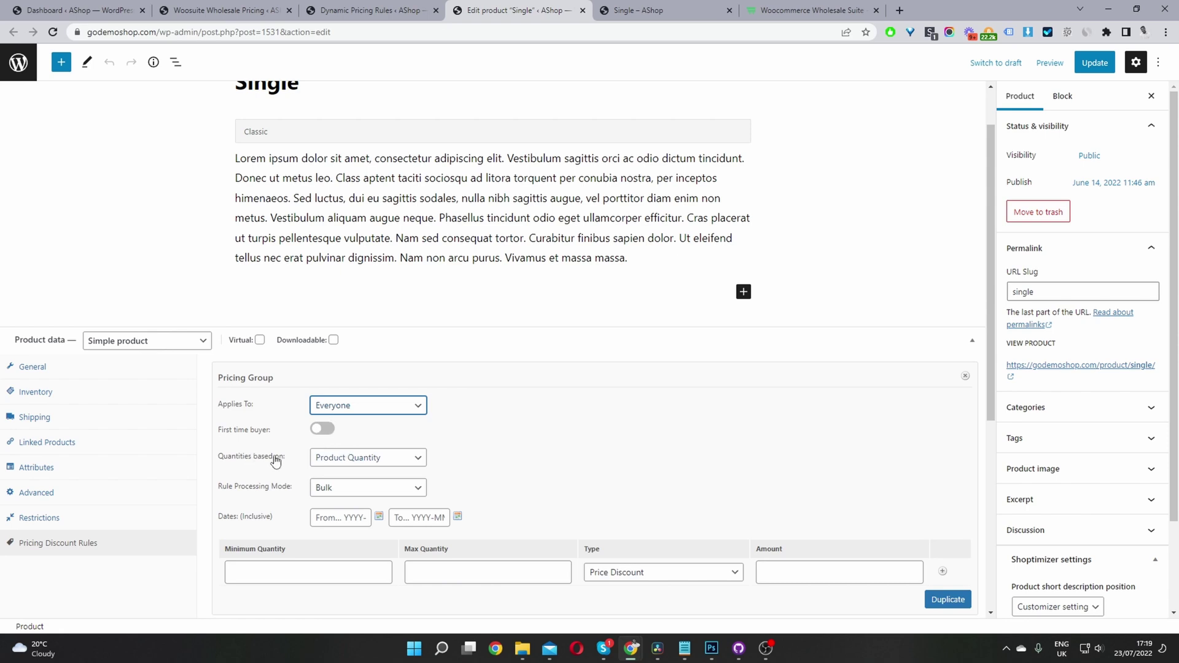
left_click(367, 489)
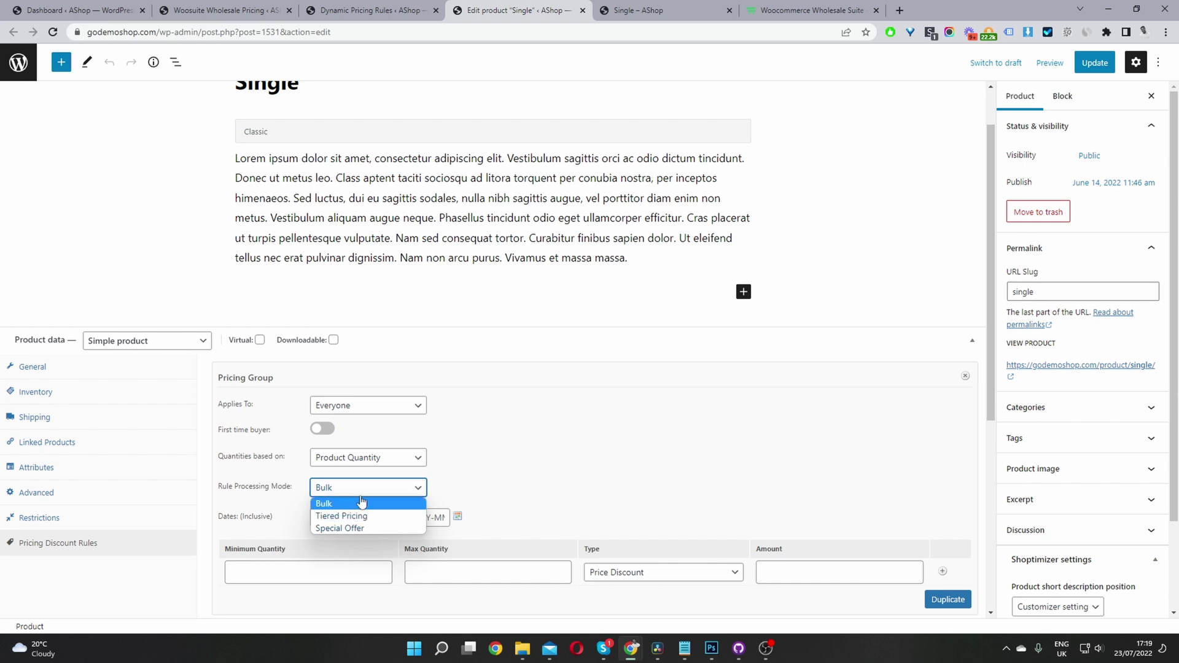
Keep Bulk mode and fill the first tier: quantity 1–5, Percentage Discount 5.
left_click(345, 505)
left_click(262, 575)
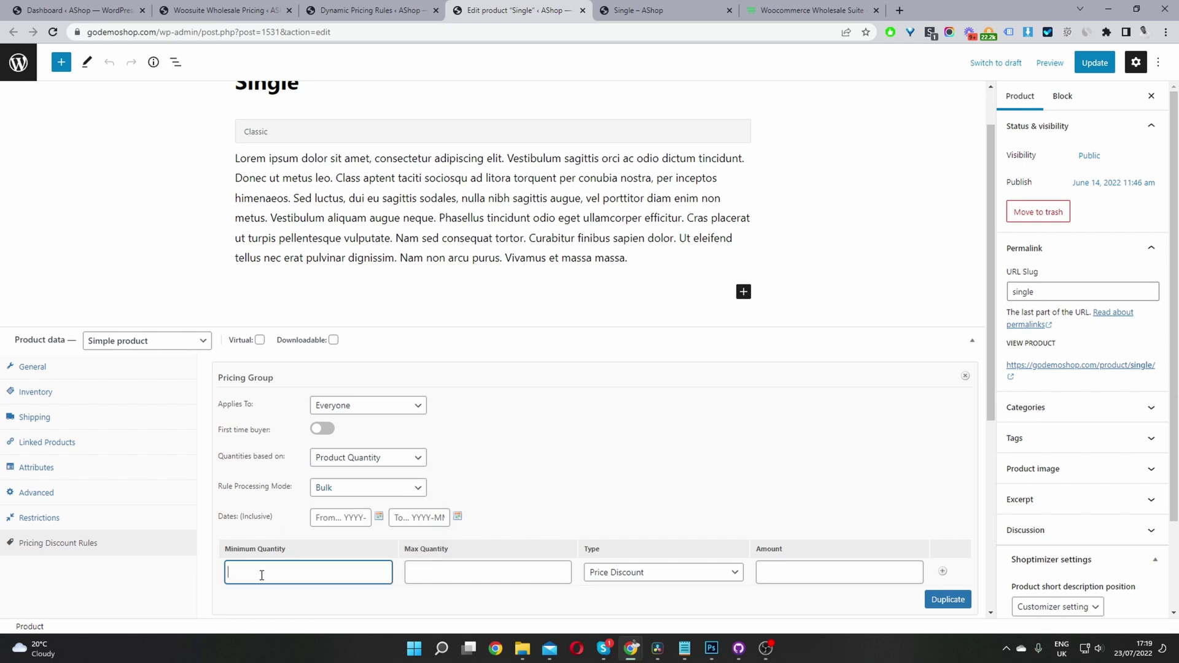
type("1")
left_click(494, 573)
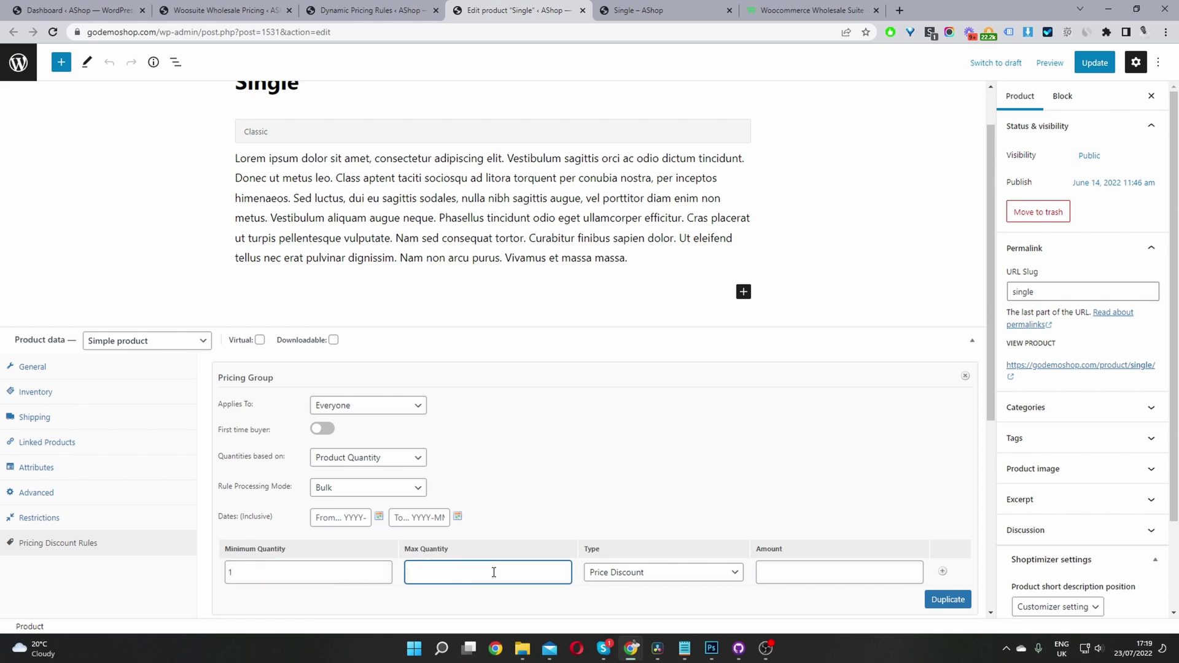
type("5")
left_click(679, 572)
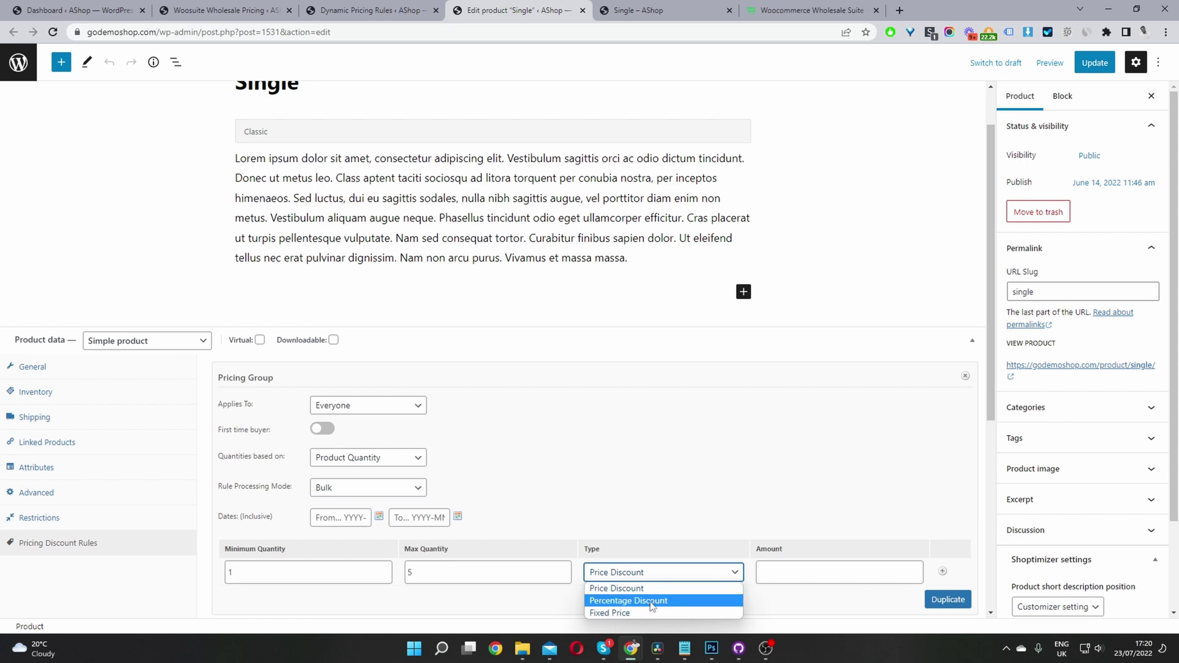
left_click(652, 601)
left_click(780, 572)
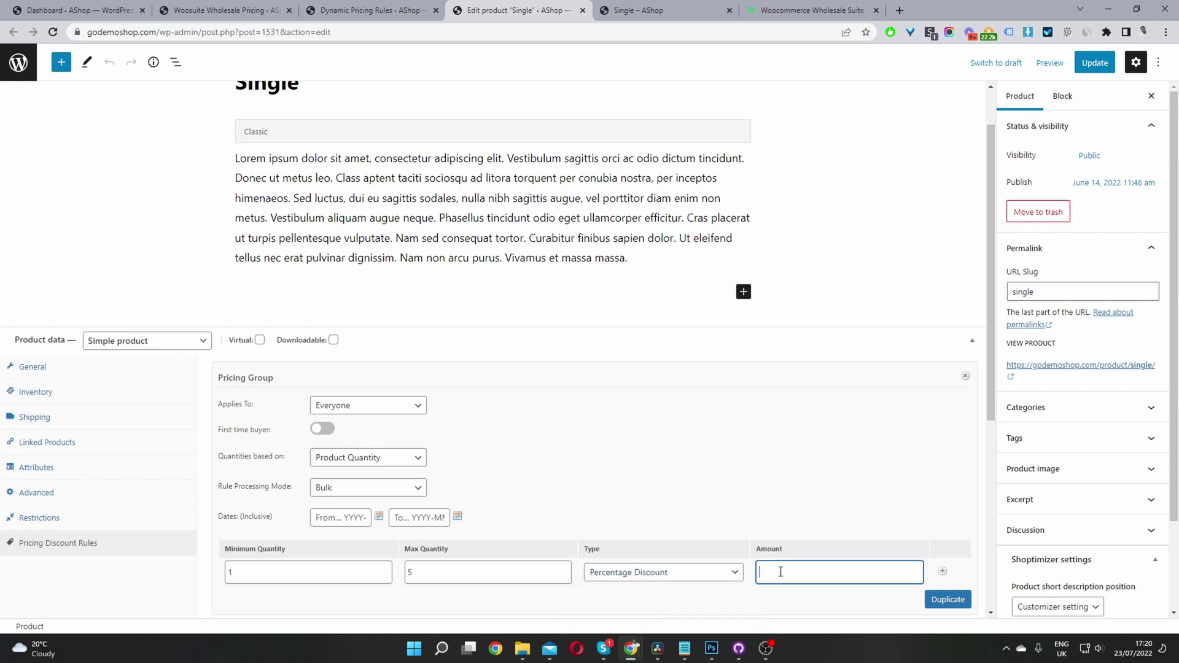
type("5")
Add a second tier for quantity 6–10 with a 7% Percentage Discount.
left_click(943, 572)
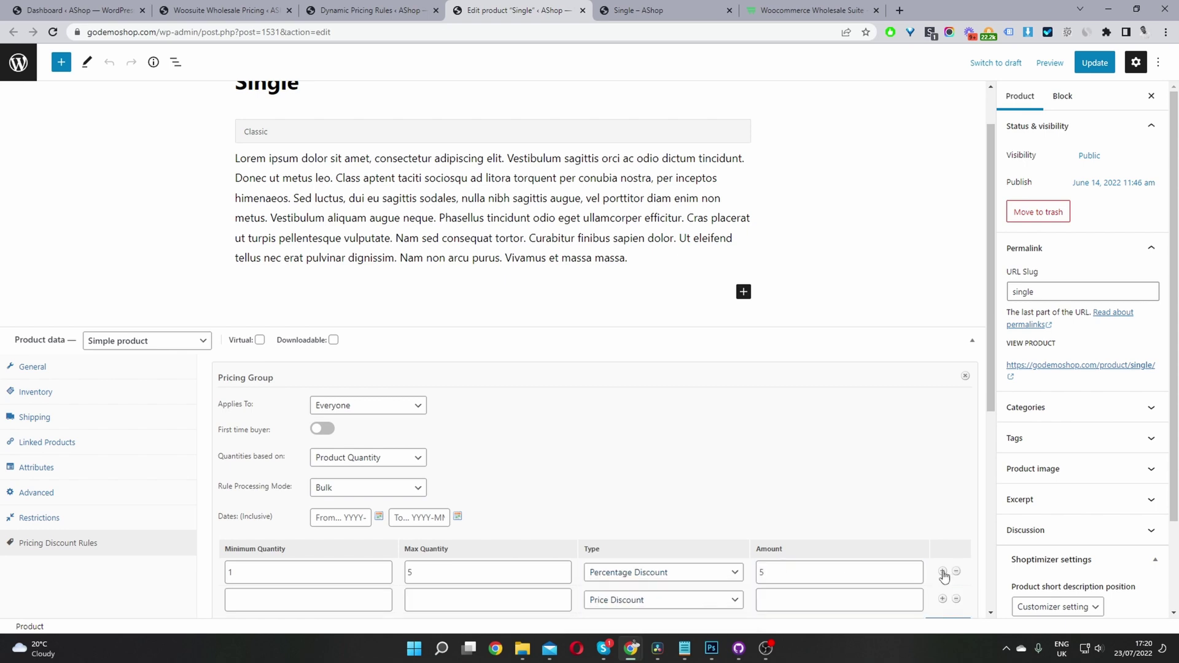
scroll(430, 492, "down", 2)
left_click(300, 484)
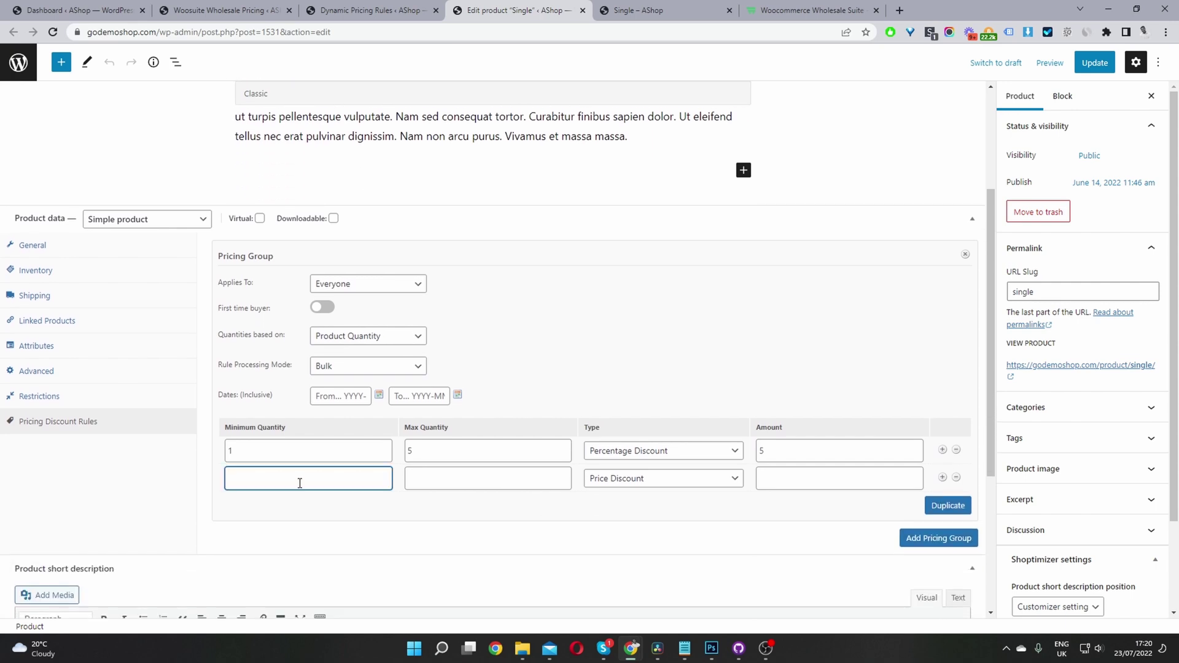
type("6")
left_click(412, 473)
type("10")
left_click(715, 480)
left_click(716, 480)
left_click(714, 478)
left_click(699, 507)
left_click(822, 477)
type("7")
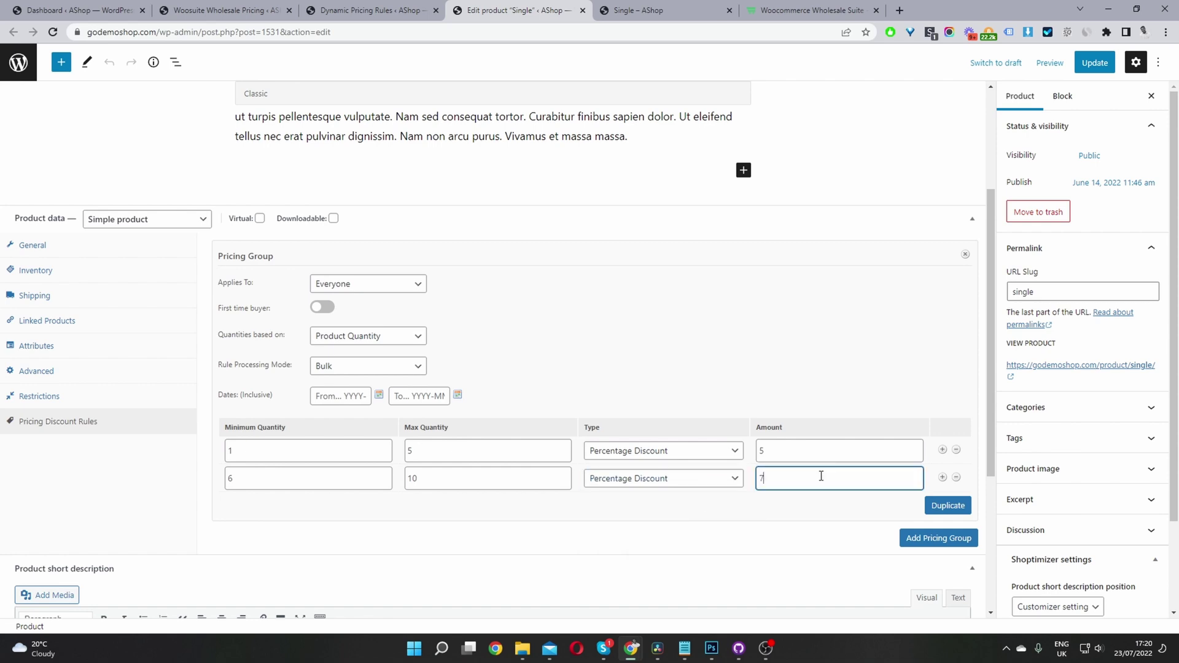
Add a third tier from quantity 11 upward at 10% off, then update the product.
left_click(943, 478)
left_click(297, 514)
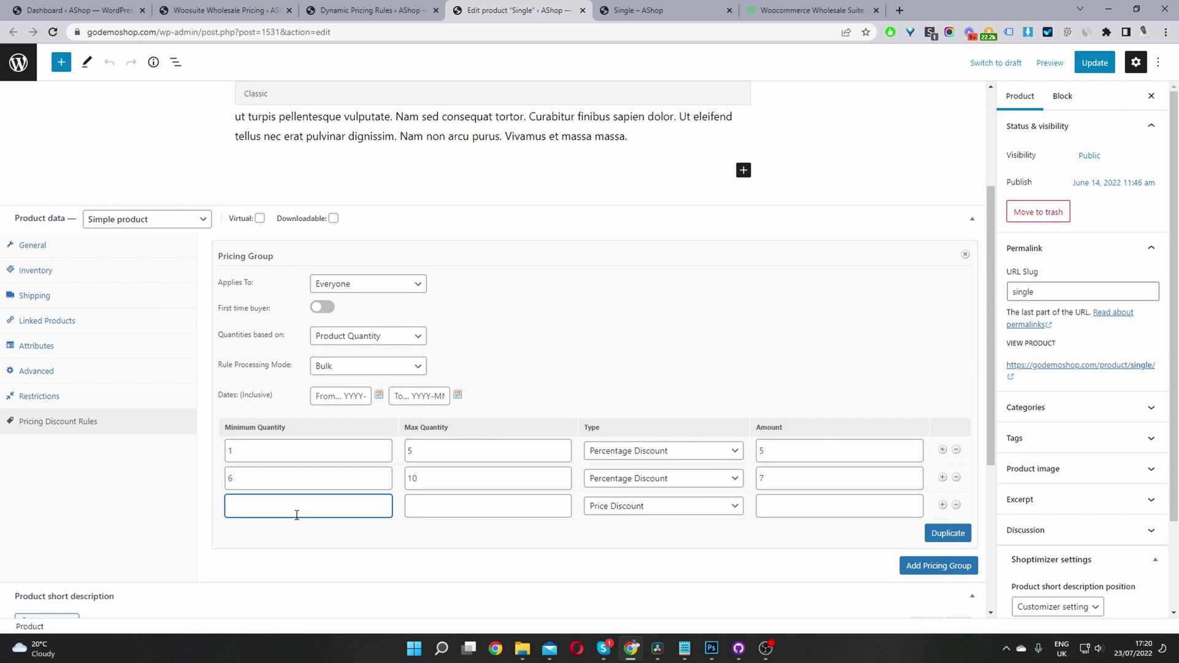
type("11")
left_click(441, 500)
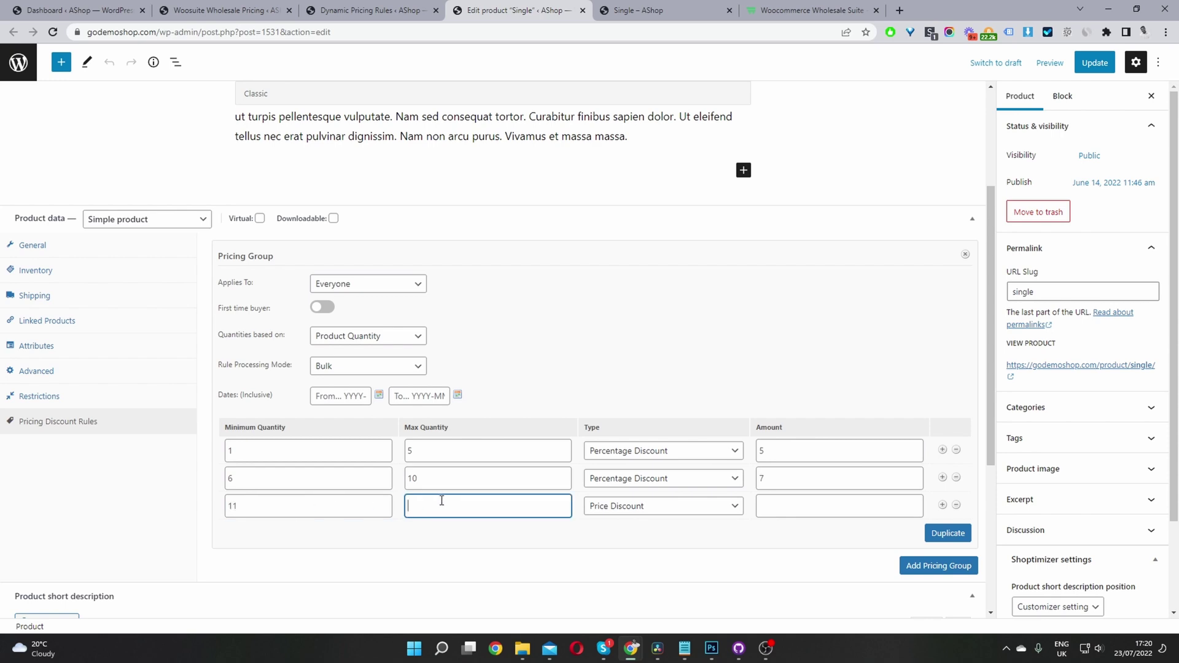
type("1")
left_click(735, 506)
left_click(664, 533)
left_click(775, 505)
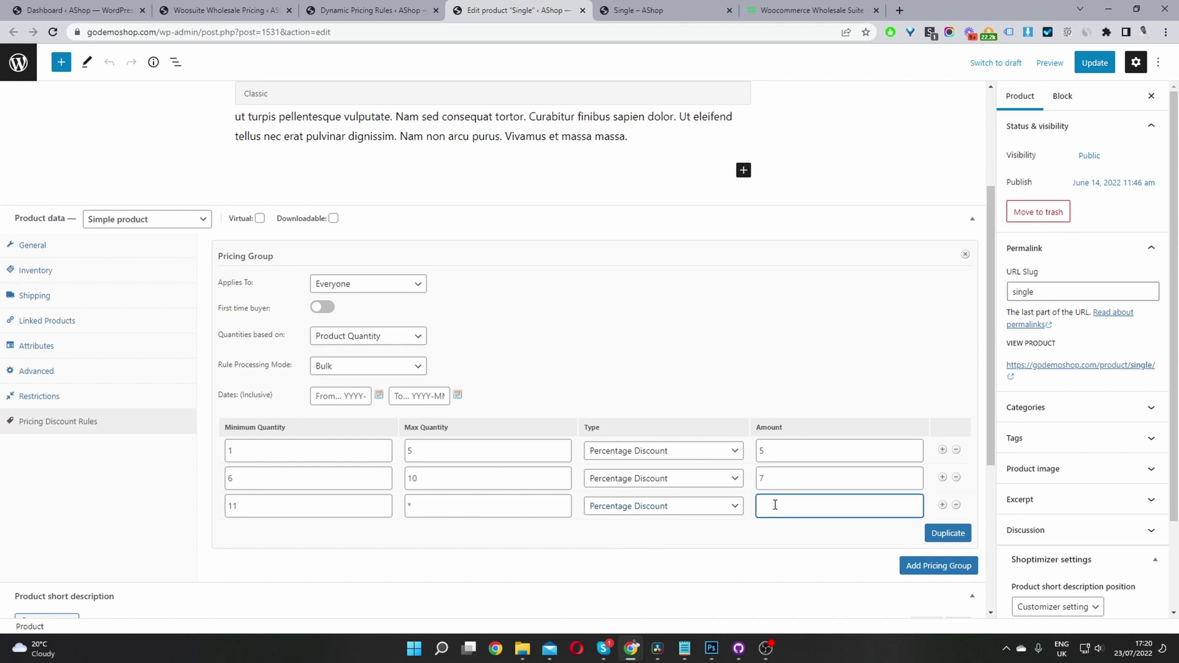
type("10")
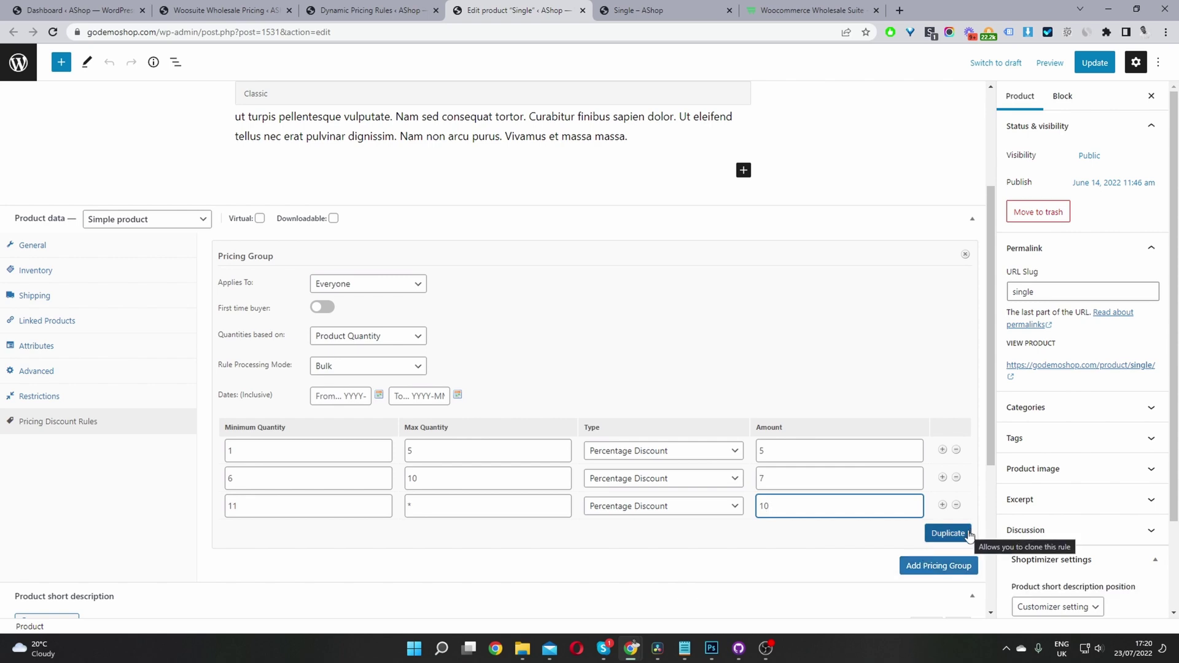
left_click(1095, 63)
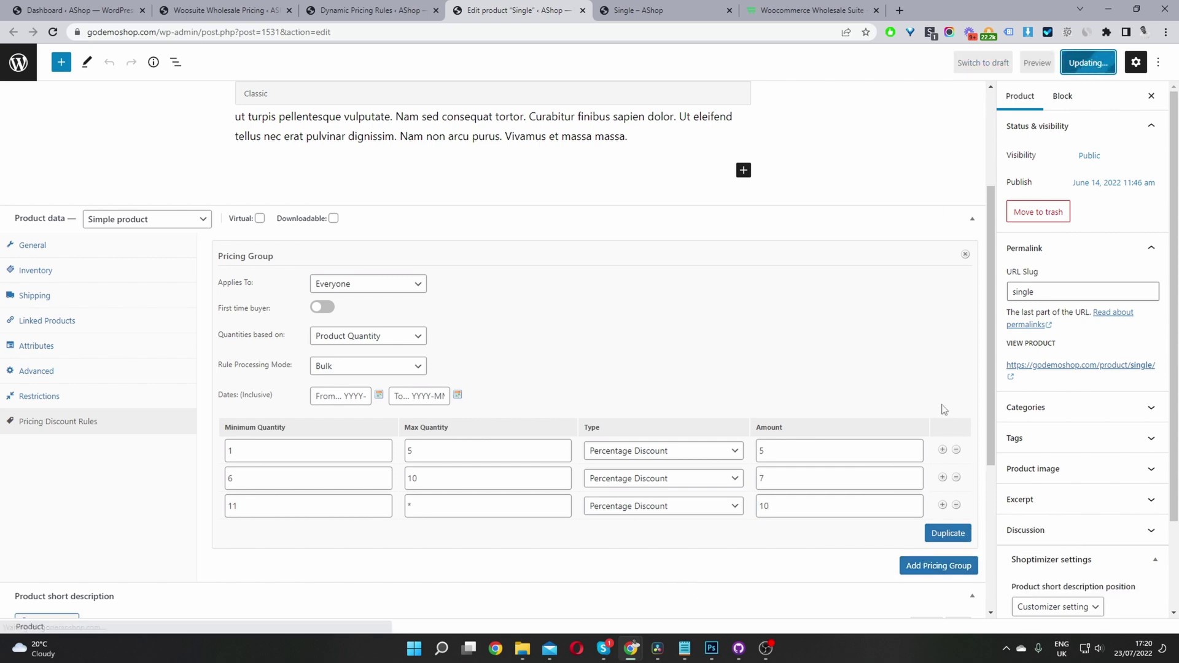
left_click(663, 10)
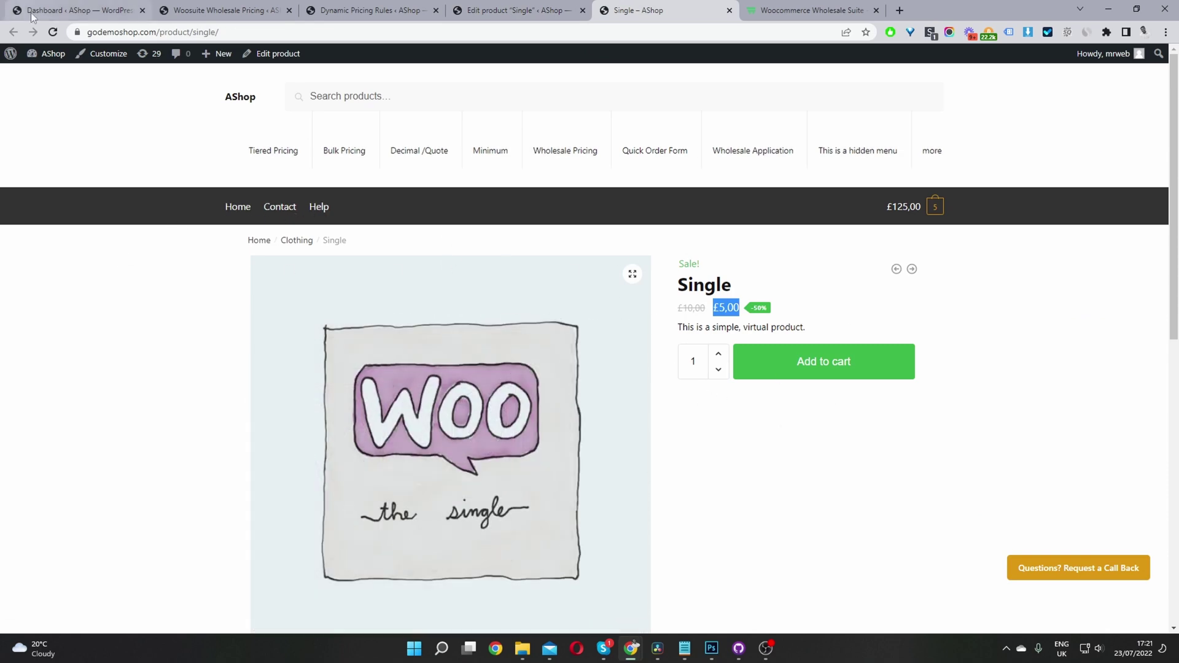
Reload the Single storefront page to show £4.75 and the £4,75 / £4,65 / £4,50 bulk table.
left_click(52, 32)
scroll(882, 342, "down", 1)
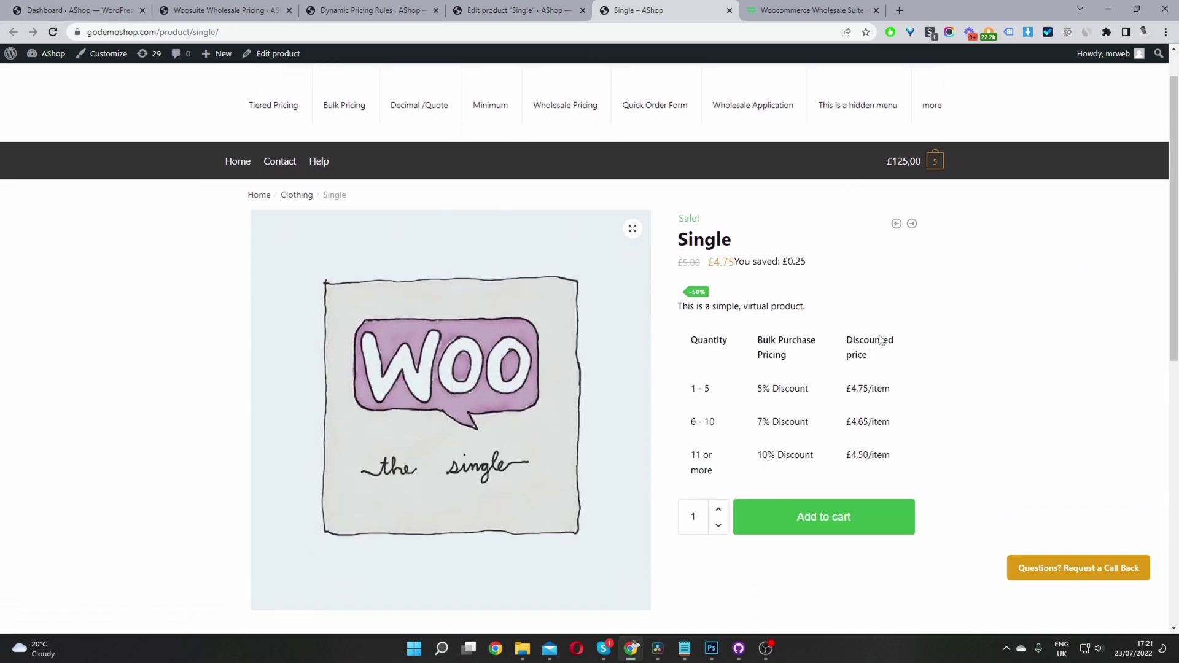